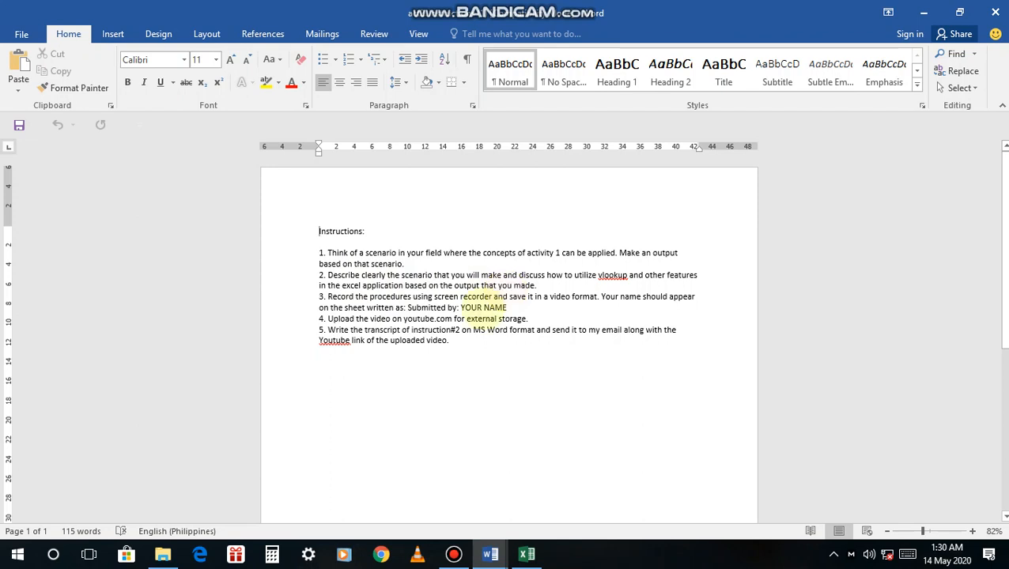
# Step: Switch to the "answer on activity 2" document and review its scenario and the steps for building the mini card
pyautogui.moveTo(498, 555)
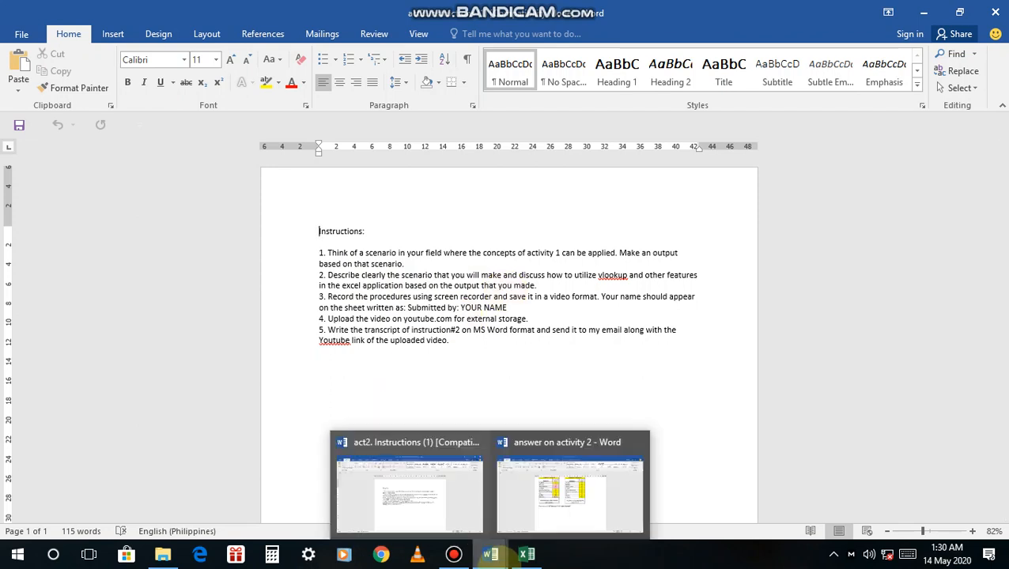
pyautogui.click(515, 509)
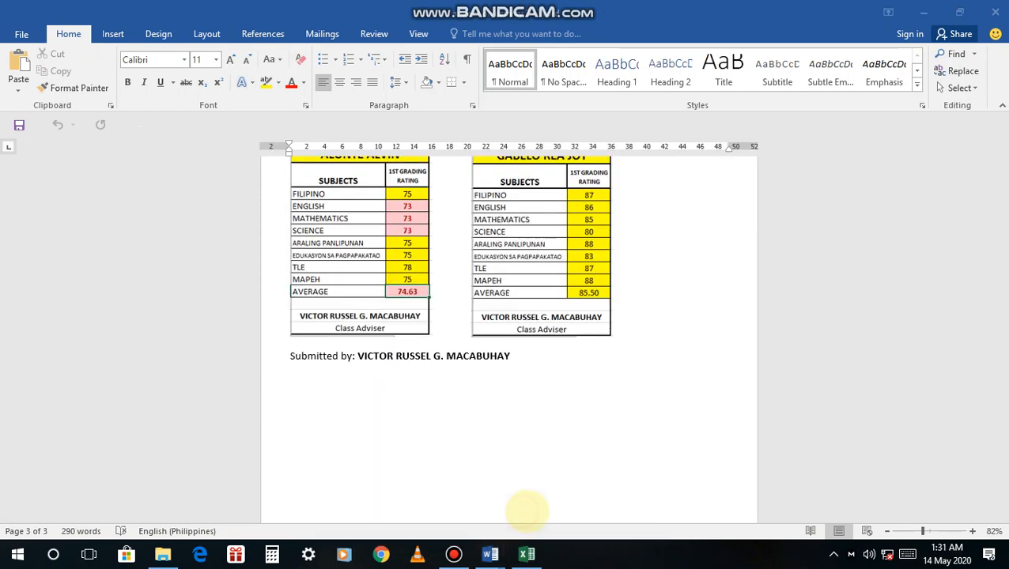
pyautogui.moveTo(1004, 490); pyautogui.dragTo(993, 67)
pyautogui.hotkey('ctrl', 'Home')
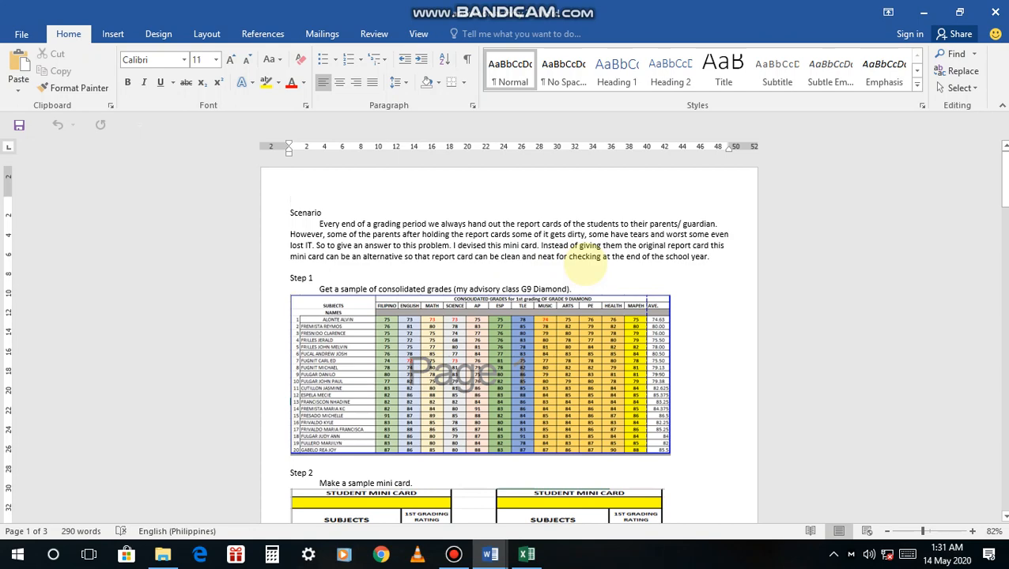
pyautogui.moveTo(1002, 176); pyautogui.dragTo(1002, 268)
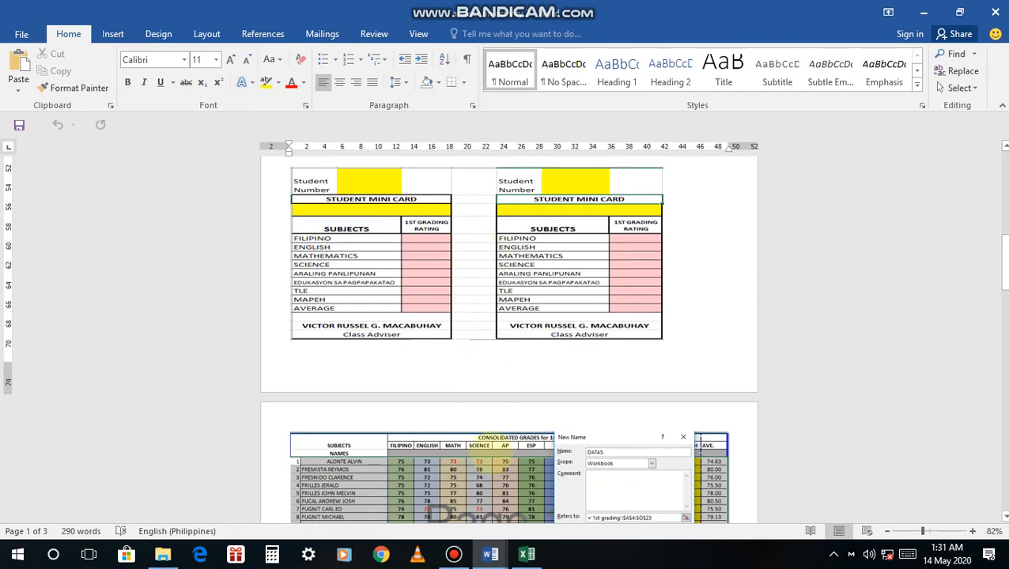
pyautogui.moveTo(1002, 261); pyautogui.dragTo(998, 204)
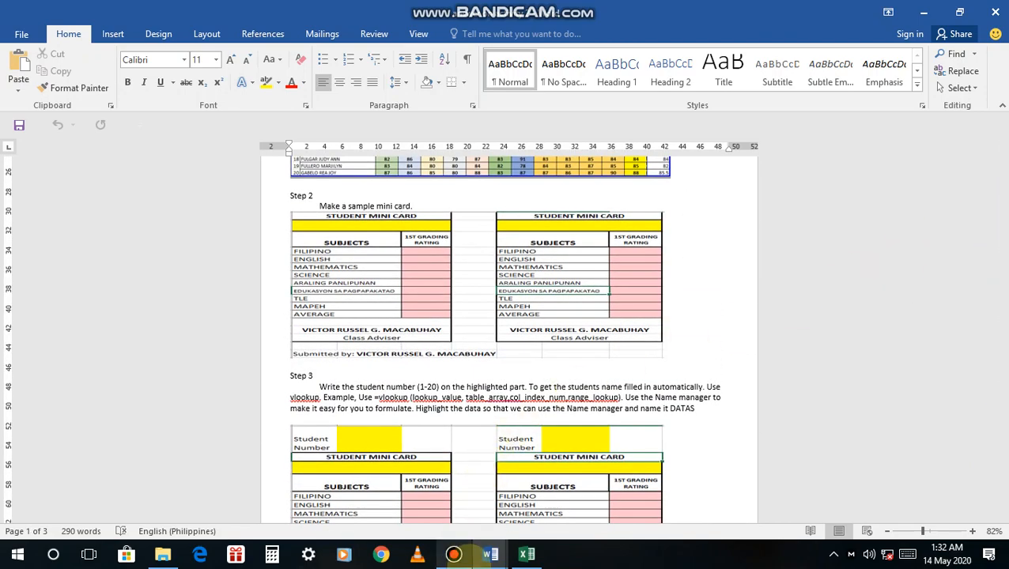
# Step: In the Excel workbook, define the name DATAS with Workbook scope for range A4:O23 on the 1st grading sheet
pyautogui.click(527, 554)
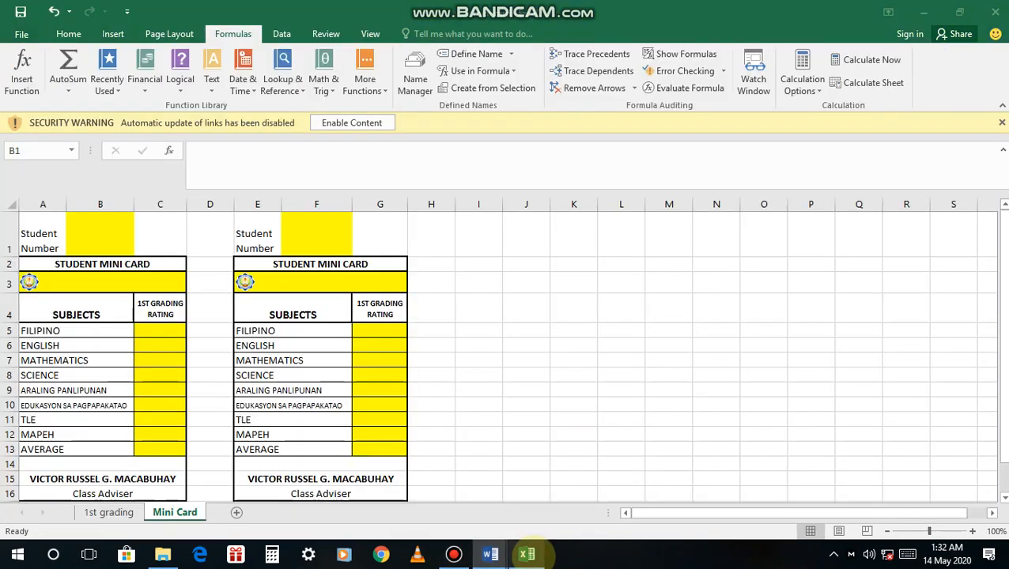
pyautogui.click(108, 512)
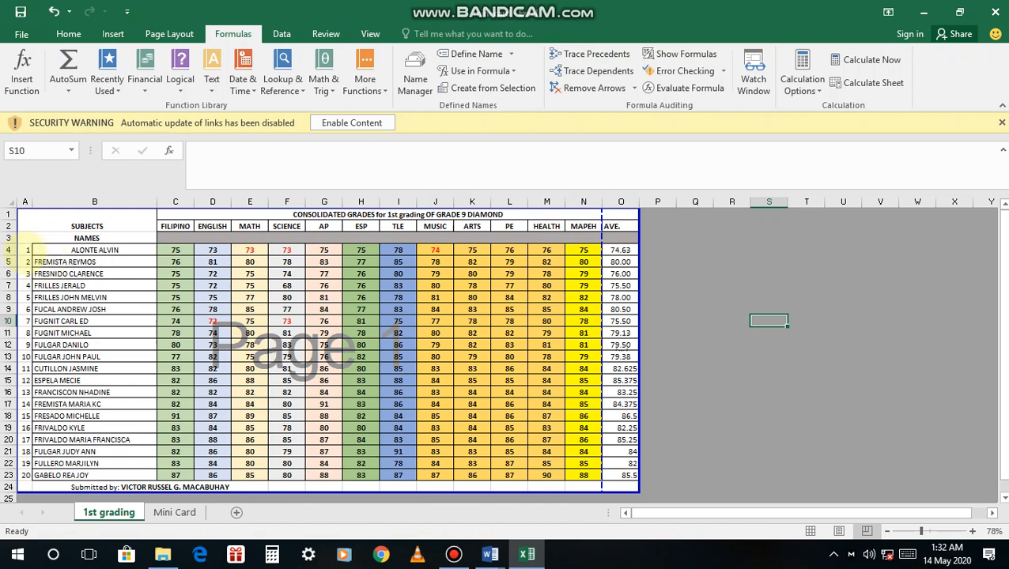
pyautogui.moveTo(24, 250); pyautogui.dragTo(621, 470)
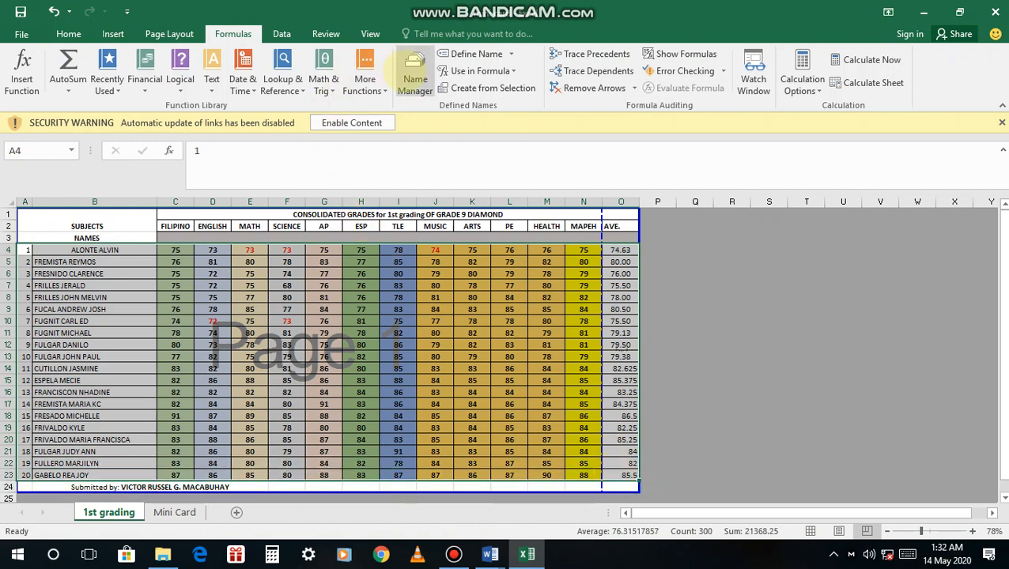
pyautogui.click(414, 71)
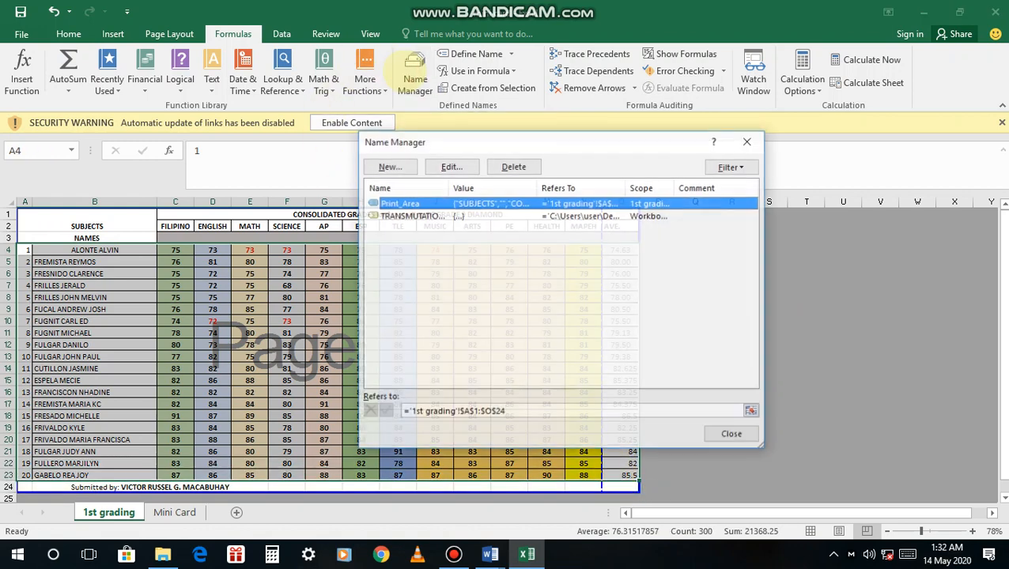
pyautogui.click(389, 166)
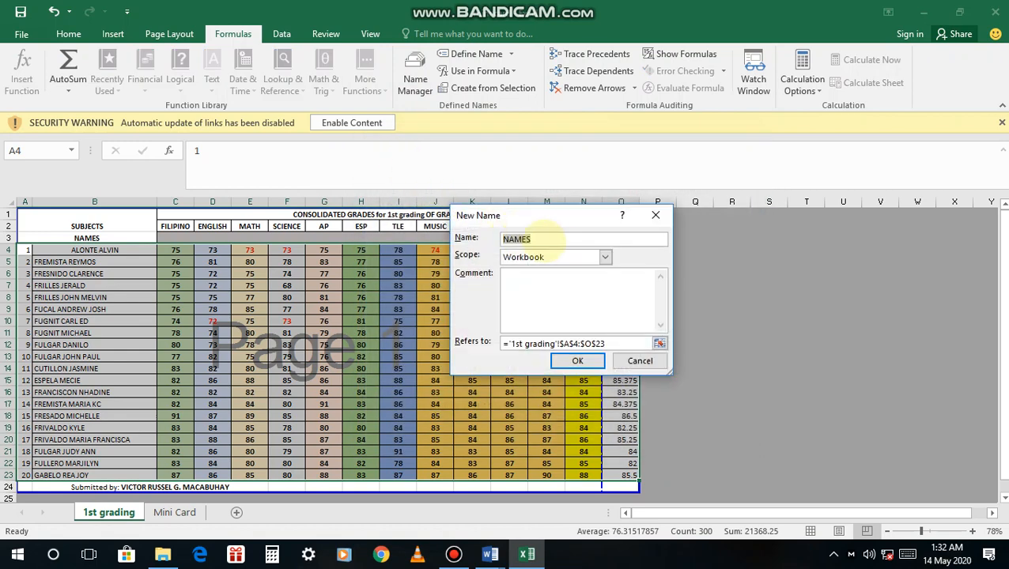
pyautogui.click(525, 239)
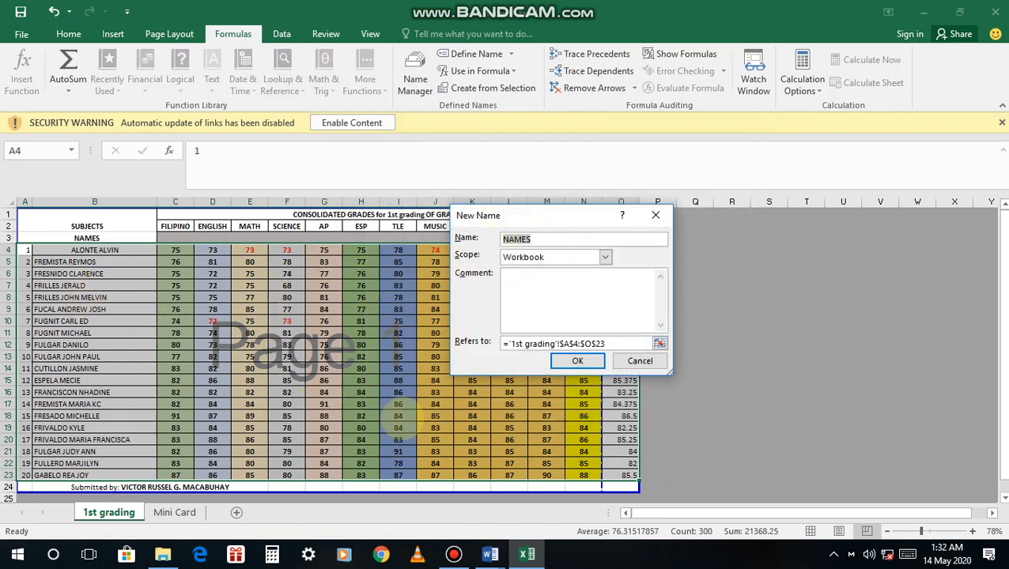
pyautogui.write('DATAS')
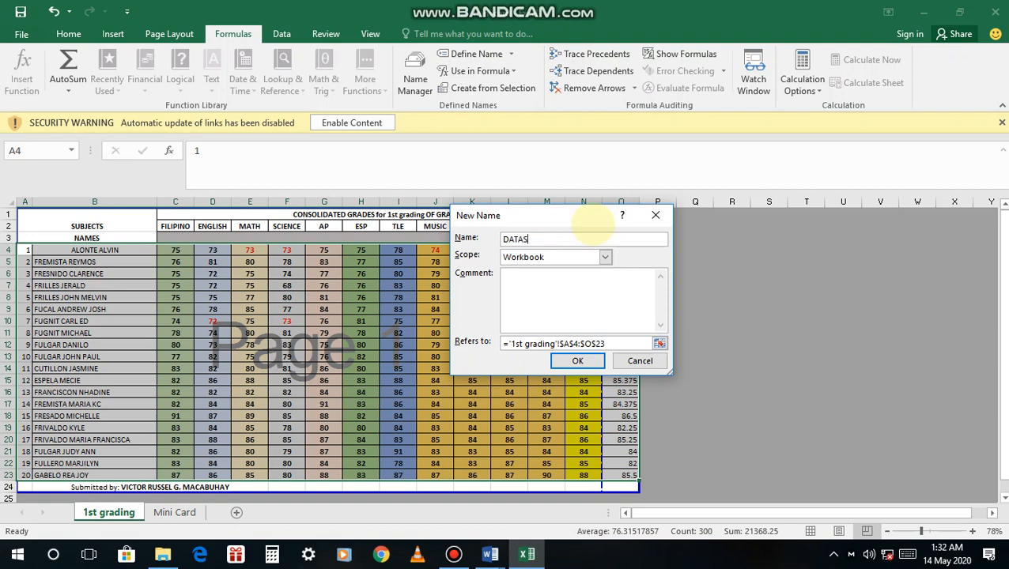
pyautogui.click(577, 361)
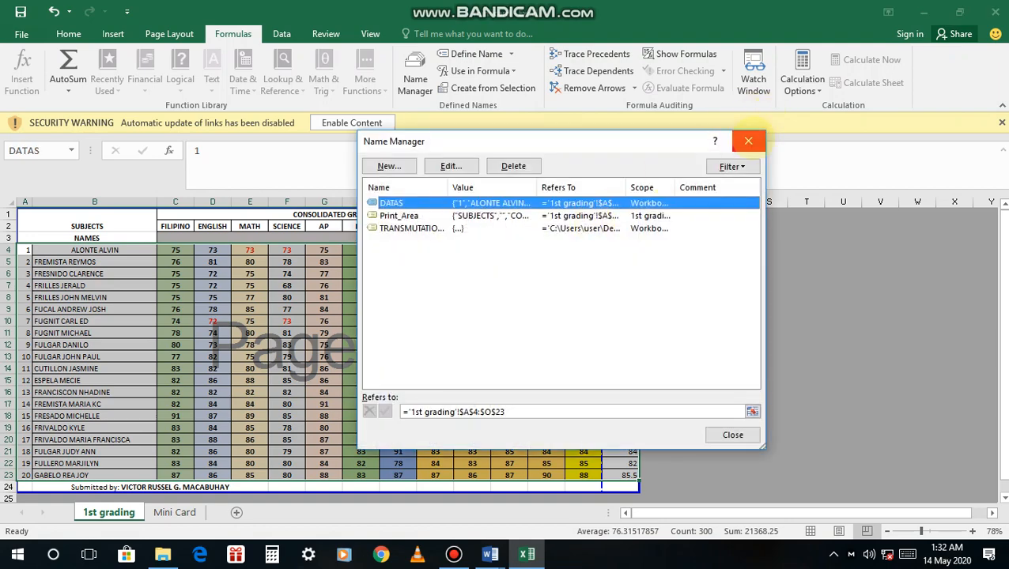
pyautogui.click(748, 141)
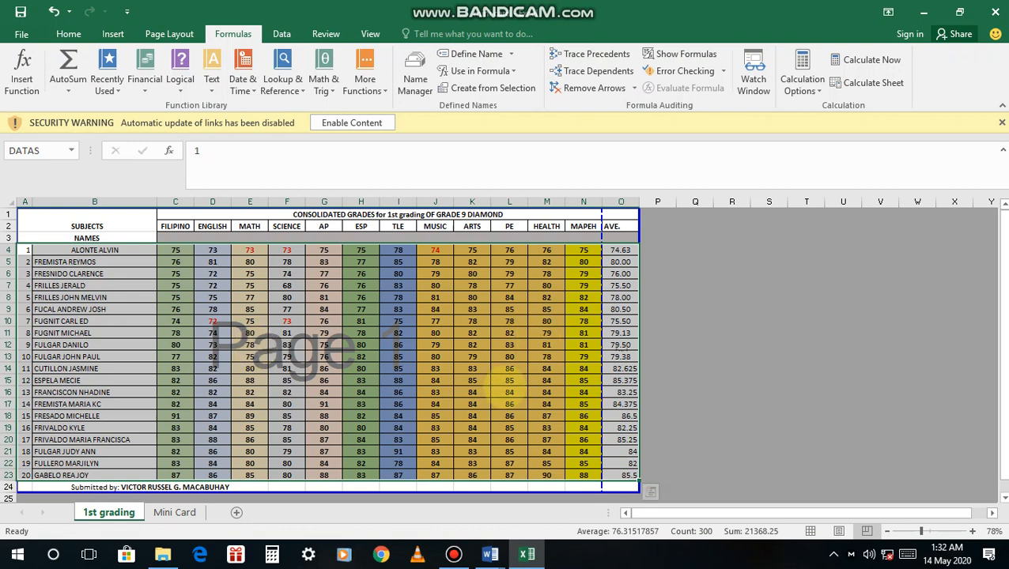
# Step: On the Mini Card sheet, enter 1 as the student number in cell B1
pyautogui.click(175, 512)
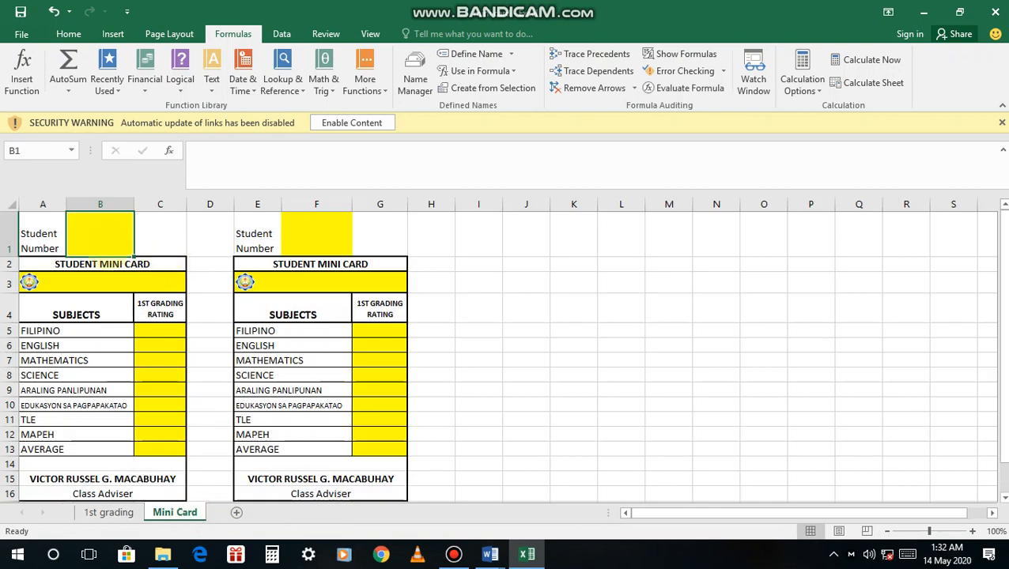
pyautogui.click(133, 514)
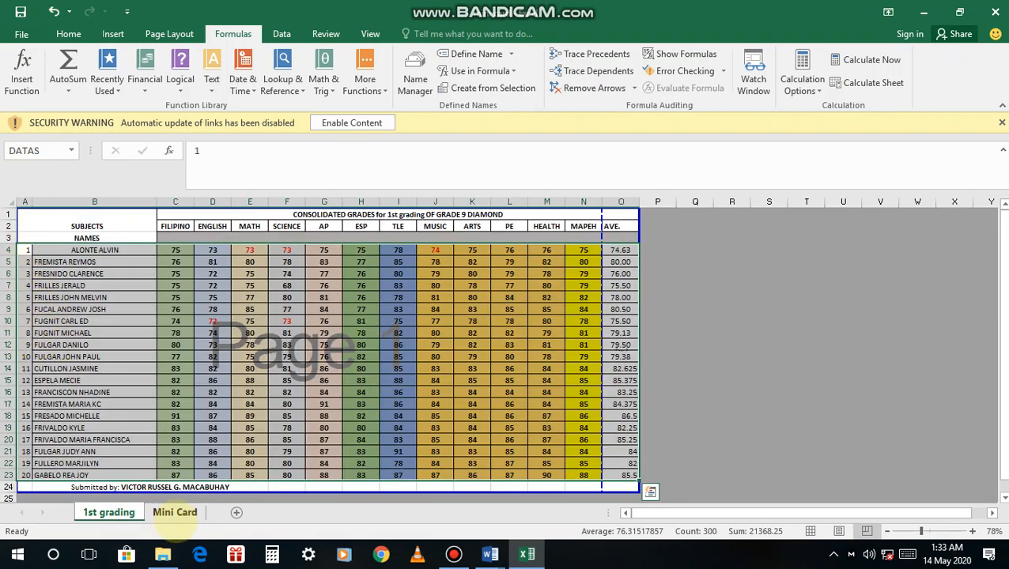
pyautogui.click(175, 512)
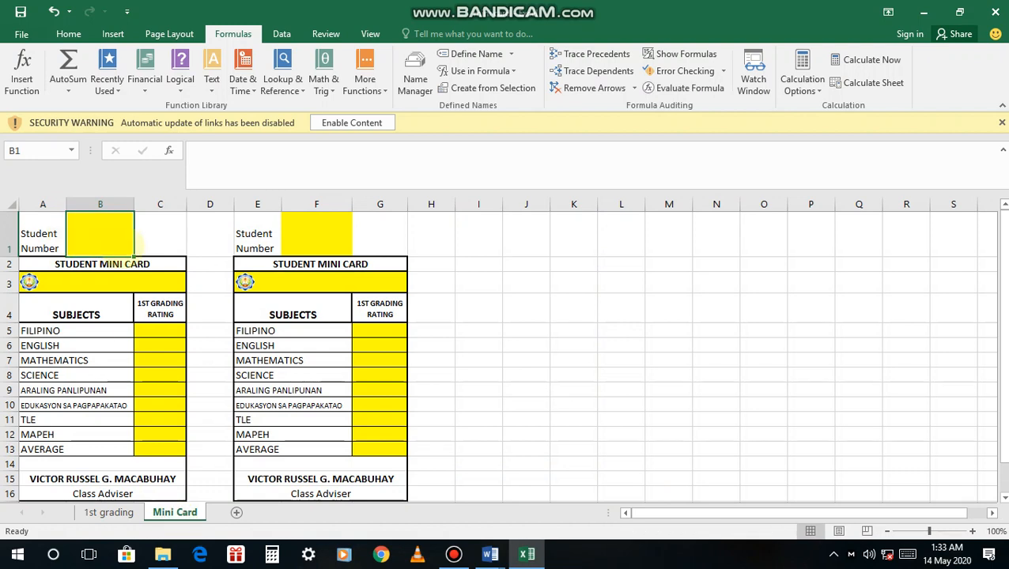
pyautogui.write('1')
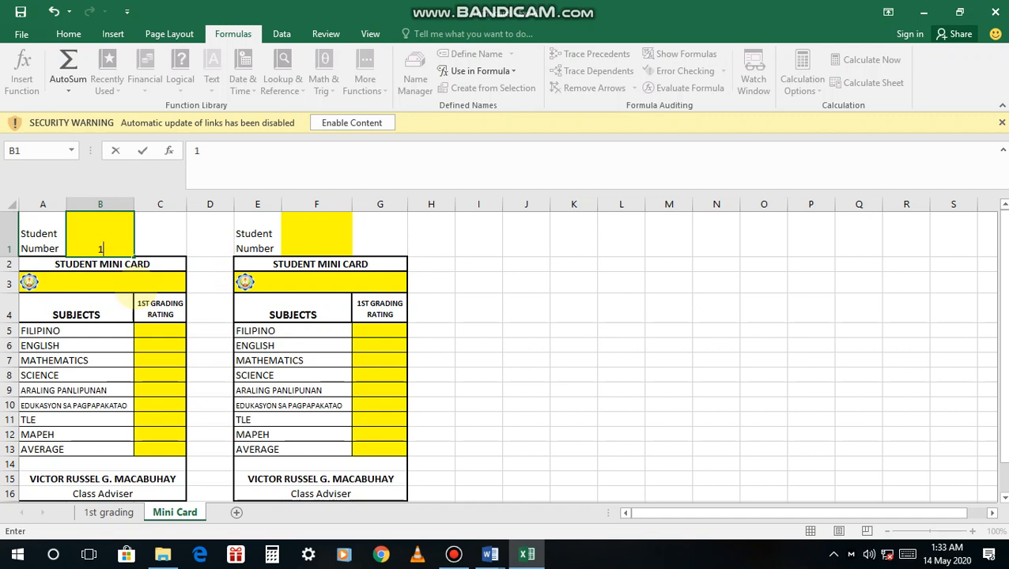
# Step: Enter =VLOOKUP(B1,DATAS,2,FALSE) in the first mini card's name cell A3 to look up the student's name
pyautogui.click(133, 287)
pyautogui.write('=')
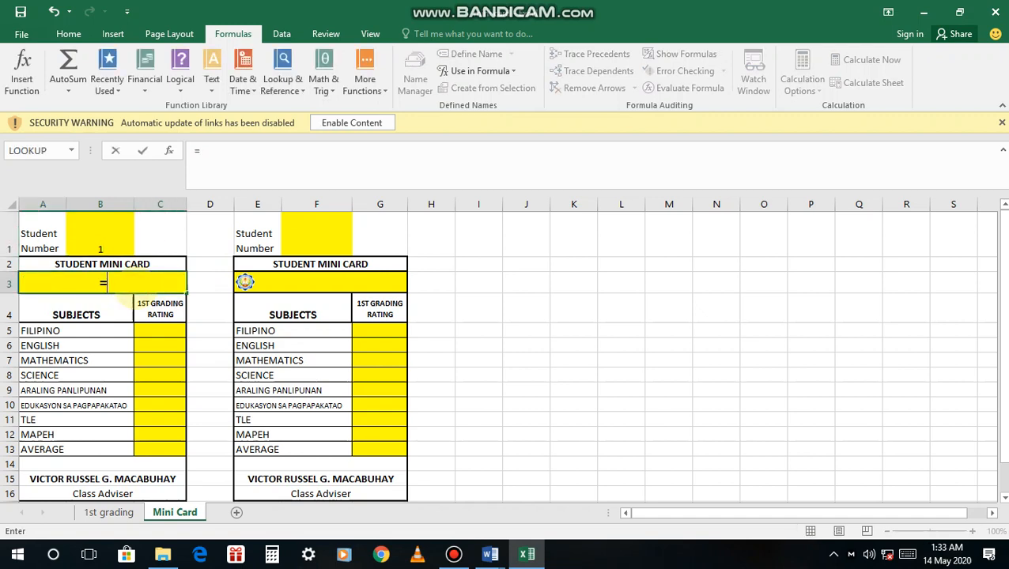
pyautogui.write('VLOOKUP(')
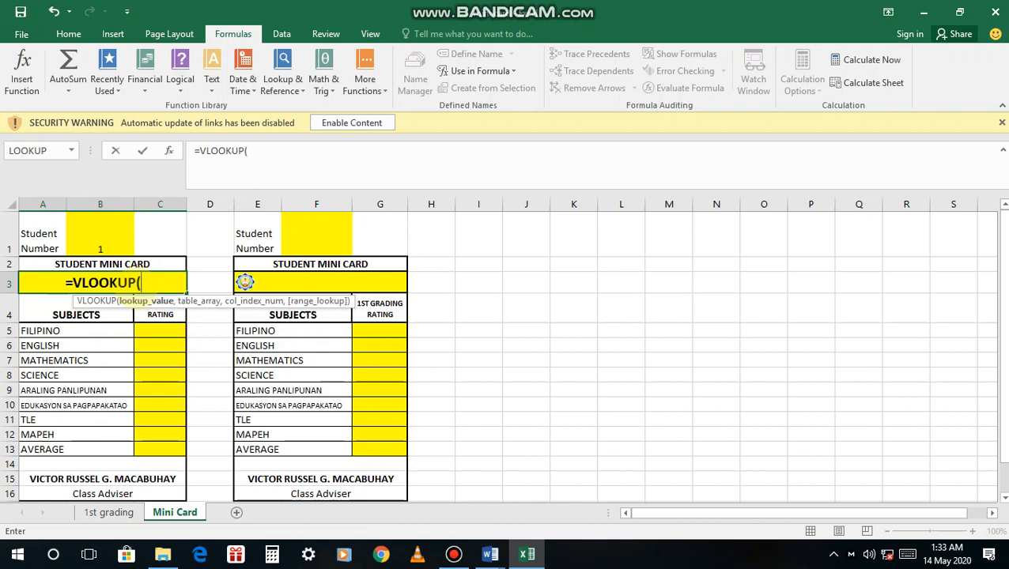
pyautogui.click(100, 234)
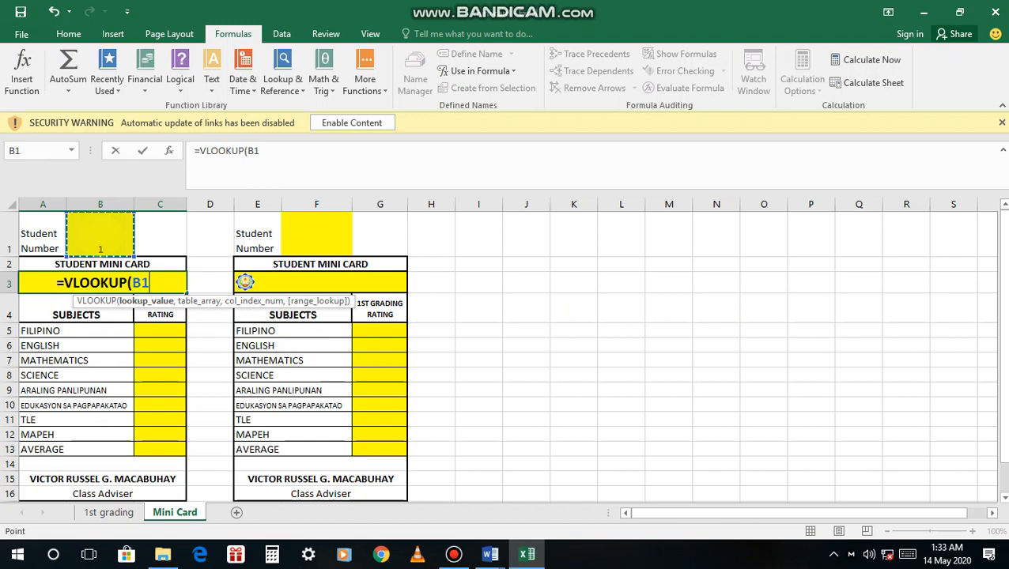
pyautogui.write(',')
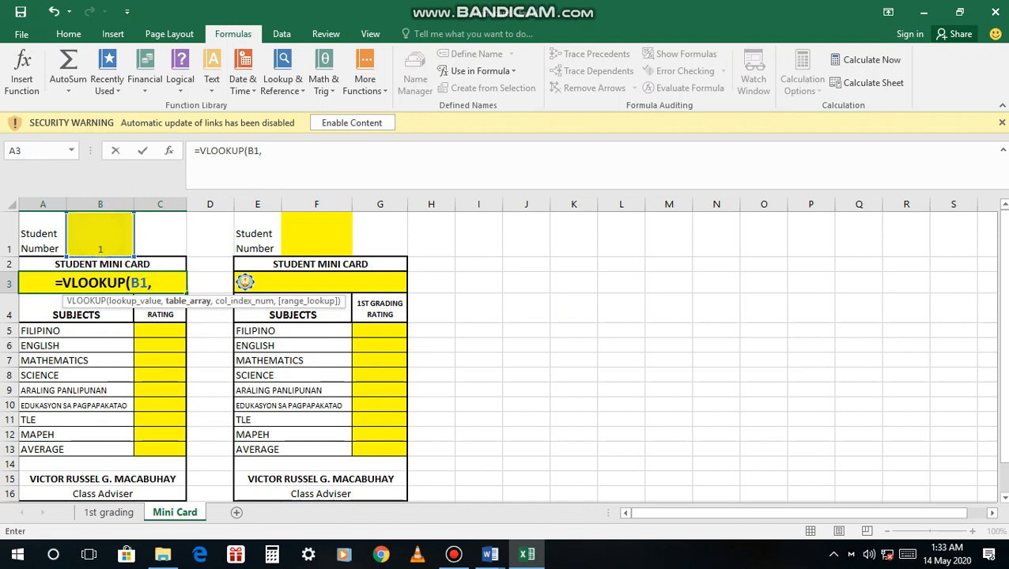
pyautogui.write('DATAS')
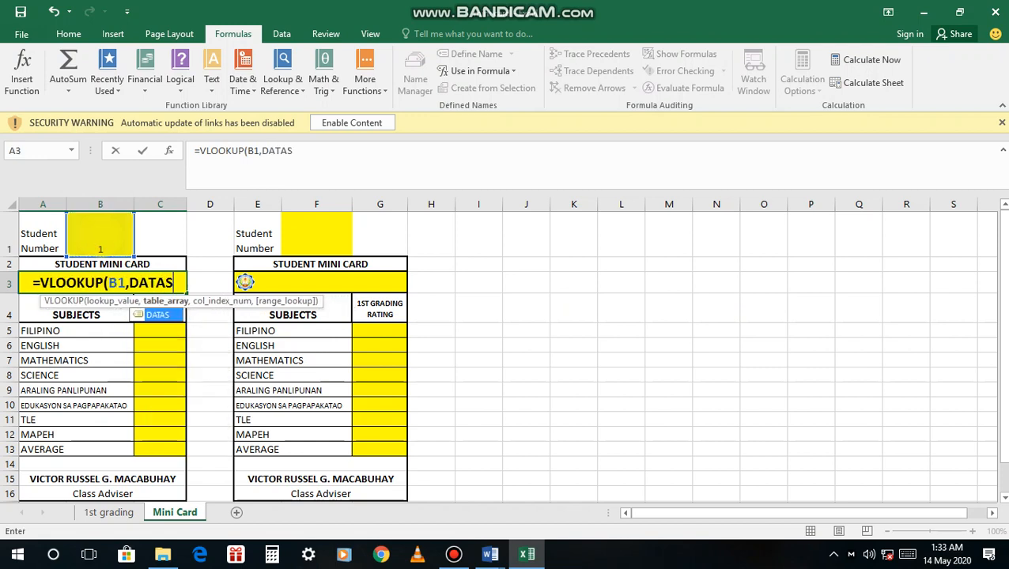
pyautogui.write(',')
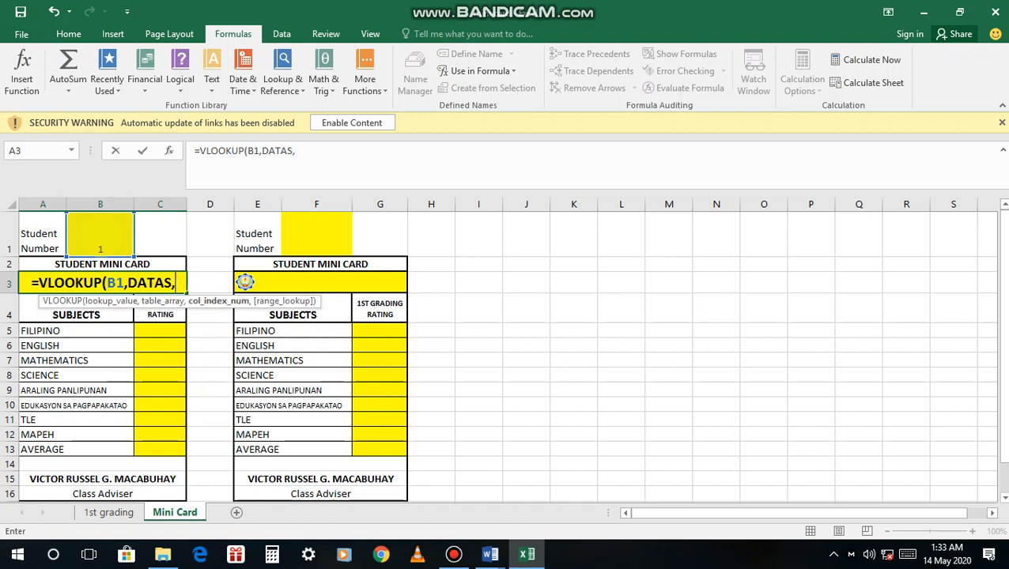
pyautogui.write(',')
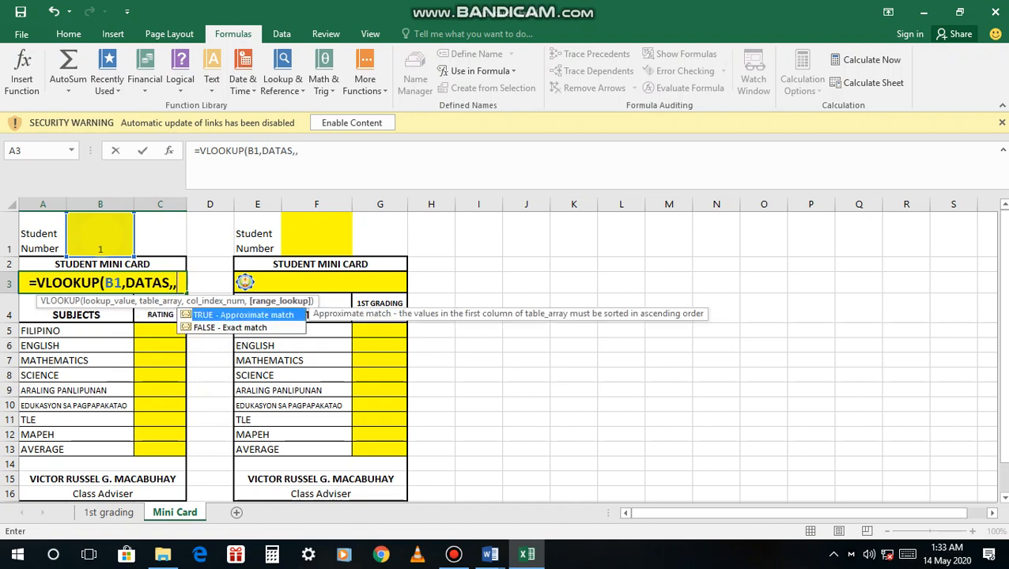
pyautogui.press('BackSpace')
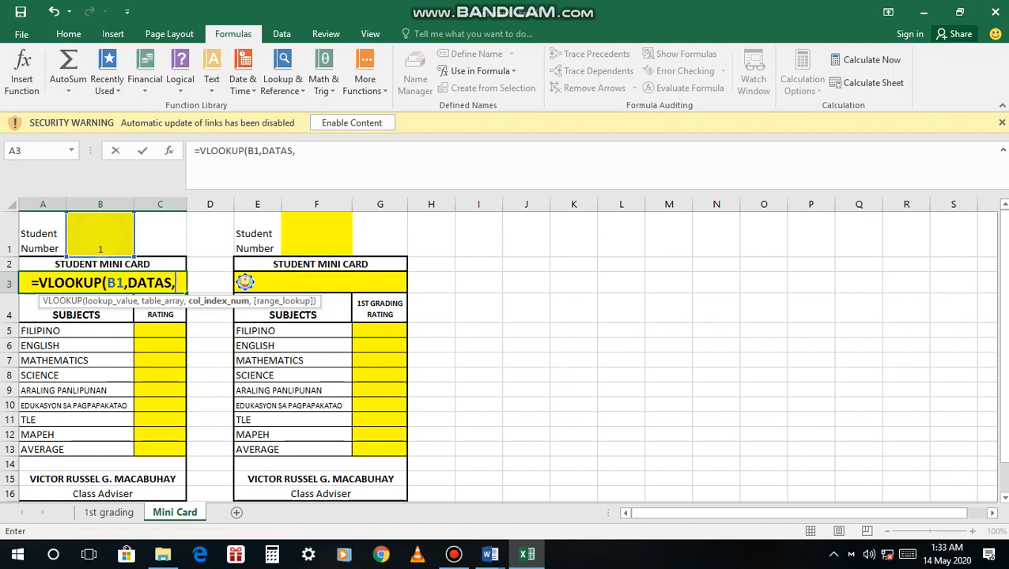
pyautogui.write('2,FA')
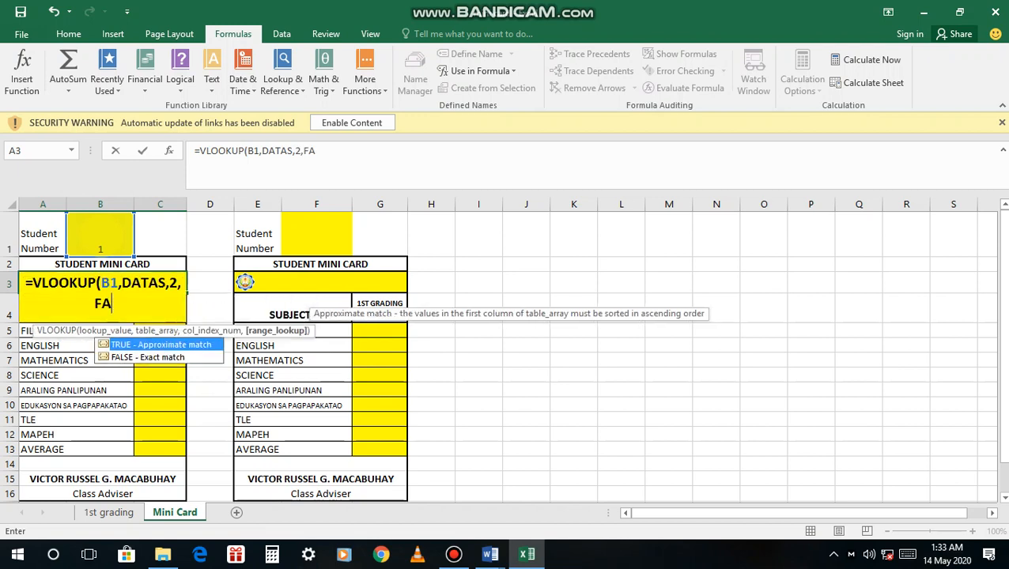
pyautogui.write('L')
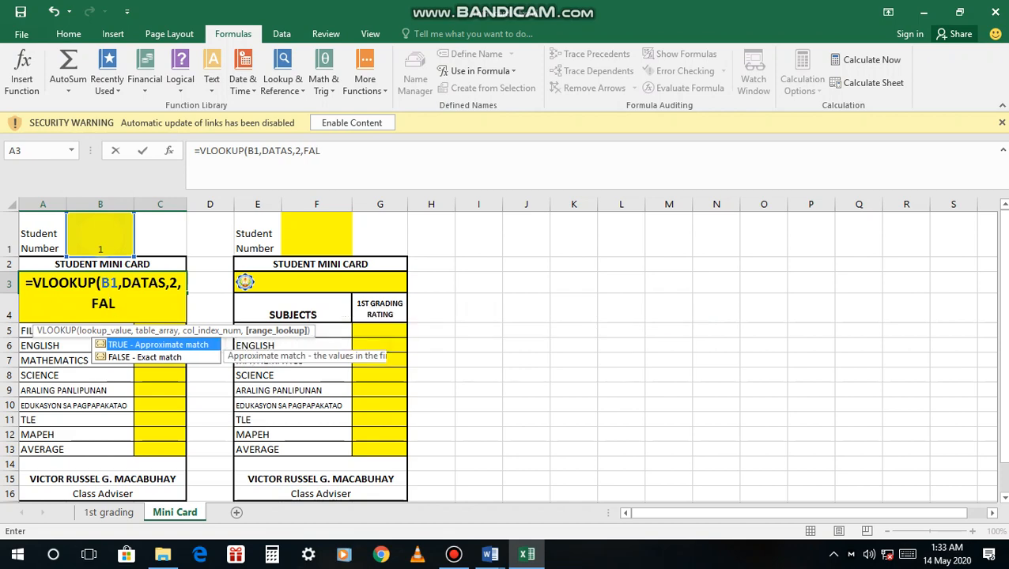
pyautogui.write('SE)')
pyautogui.press('Return')
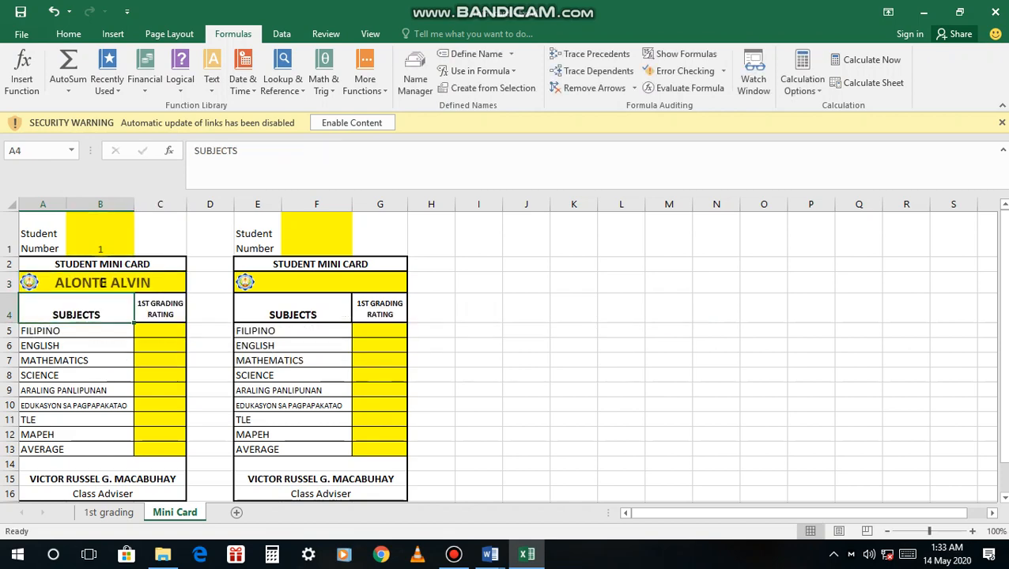
pyautogui.press('Up')
# Step: Enter =VLOOKUP(B1,DATAS,3,FALSE) in the first mini card's Filipino rating cell C5, matching the Filipino column of the 1st grading sheet
pyautogui.click(104, 232)
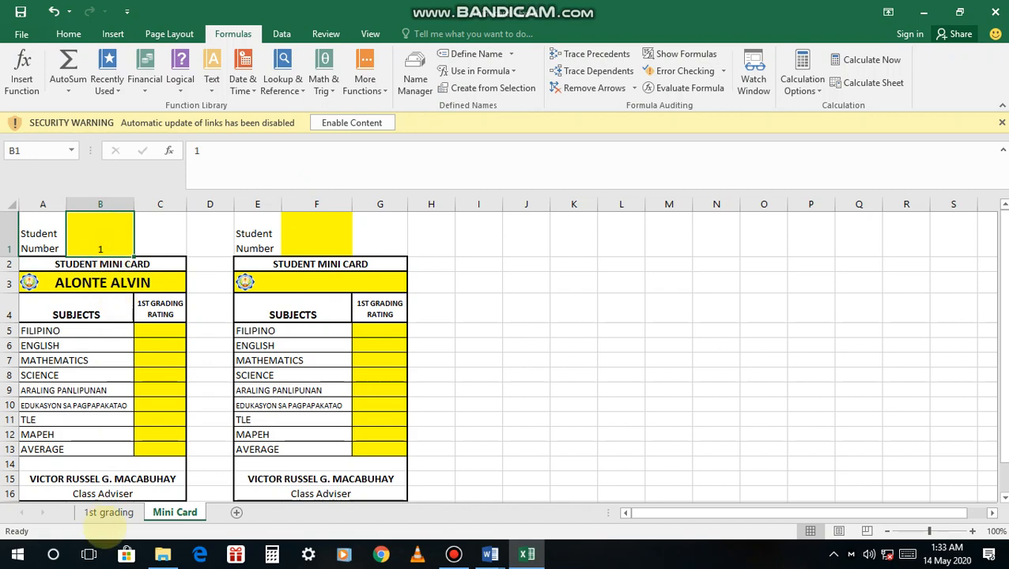
pyautogui.click(101, 514)
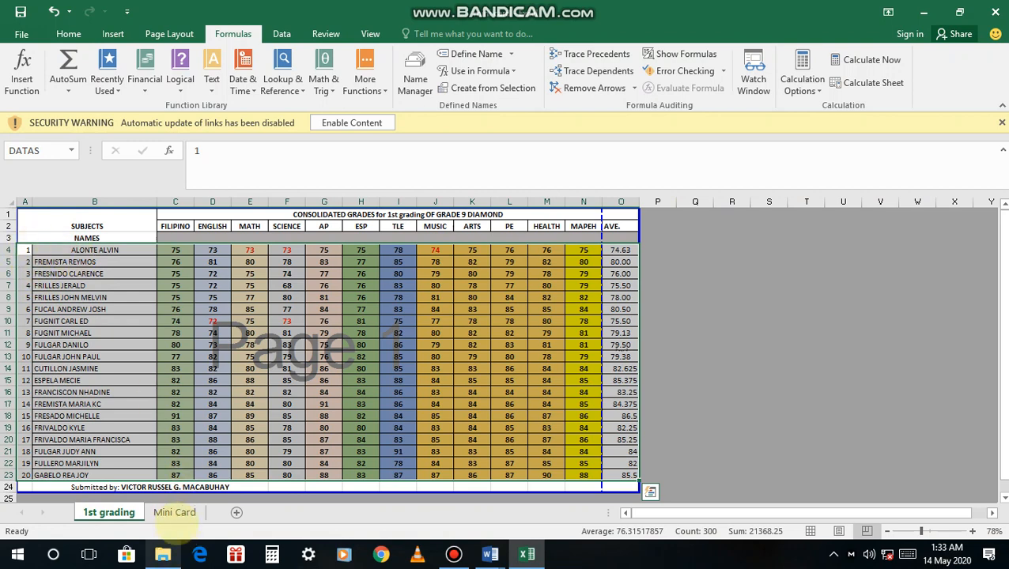
pyautogui.click(175, 514)
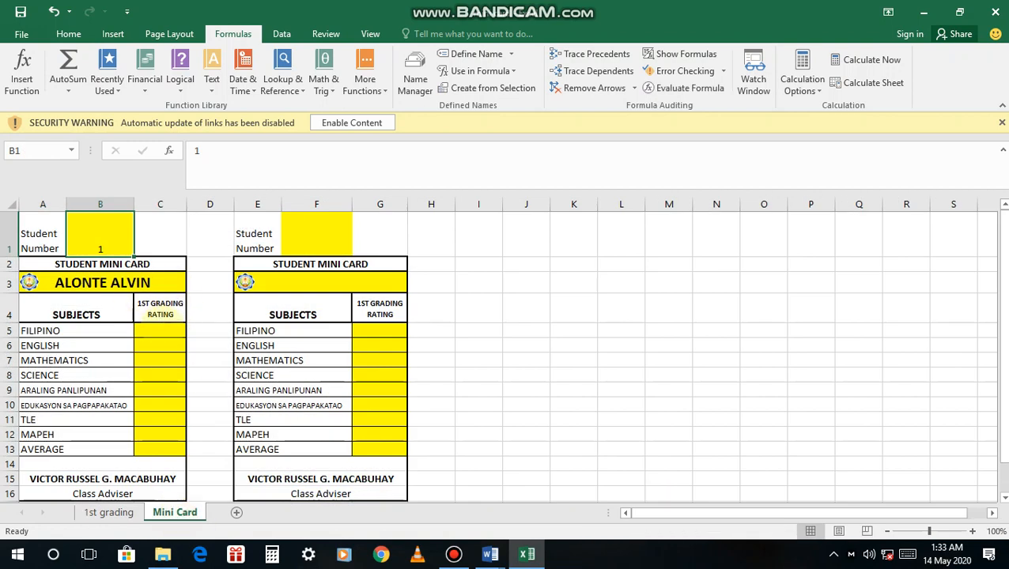
pyautogui.click(163, 330)
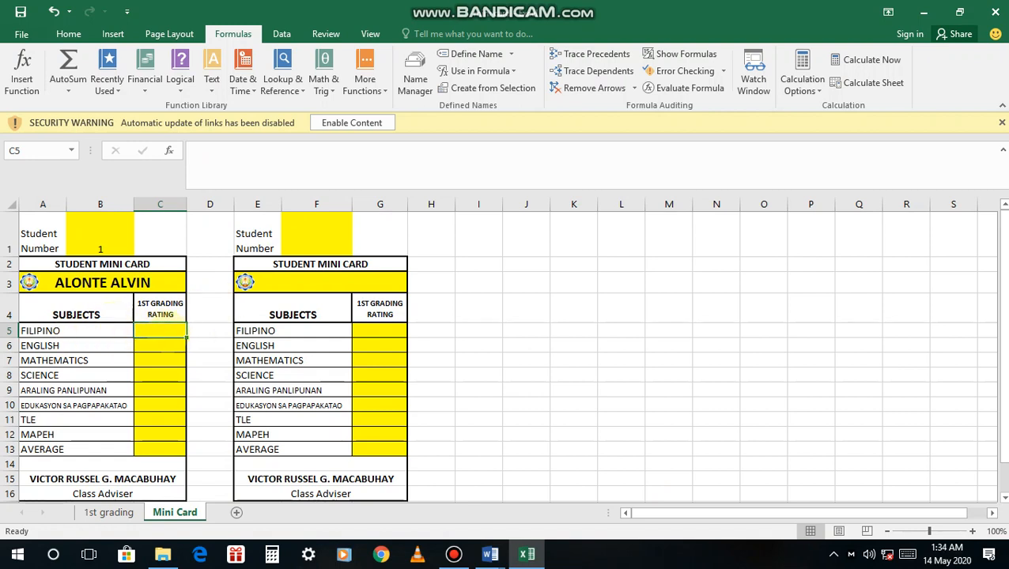
pyautogui.write('=VLOO')
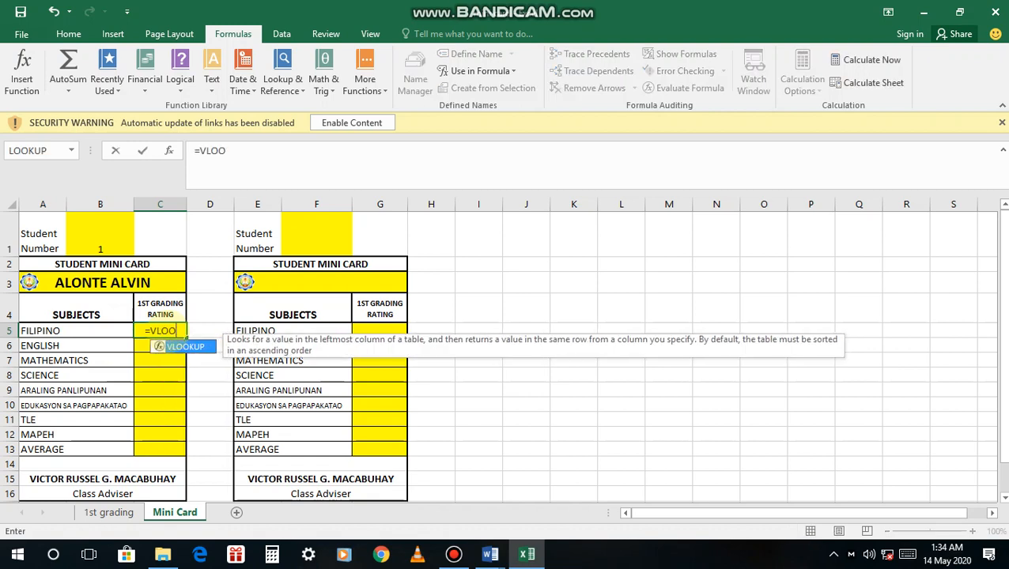
pyautogui.press('Tab')
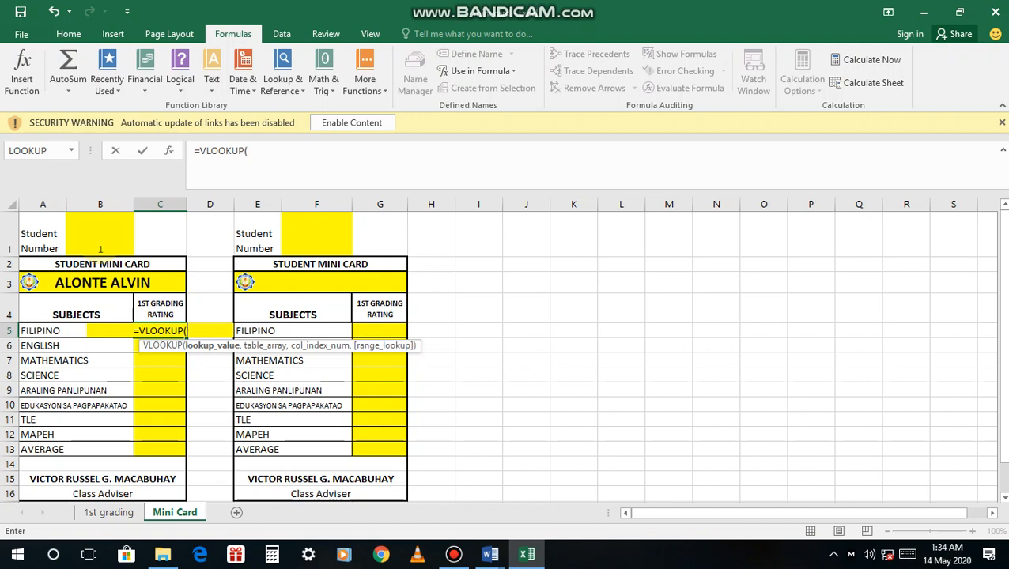
pyautogui.click(100, 237)
pyautogui.write(',')
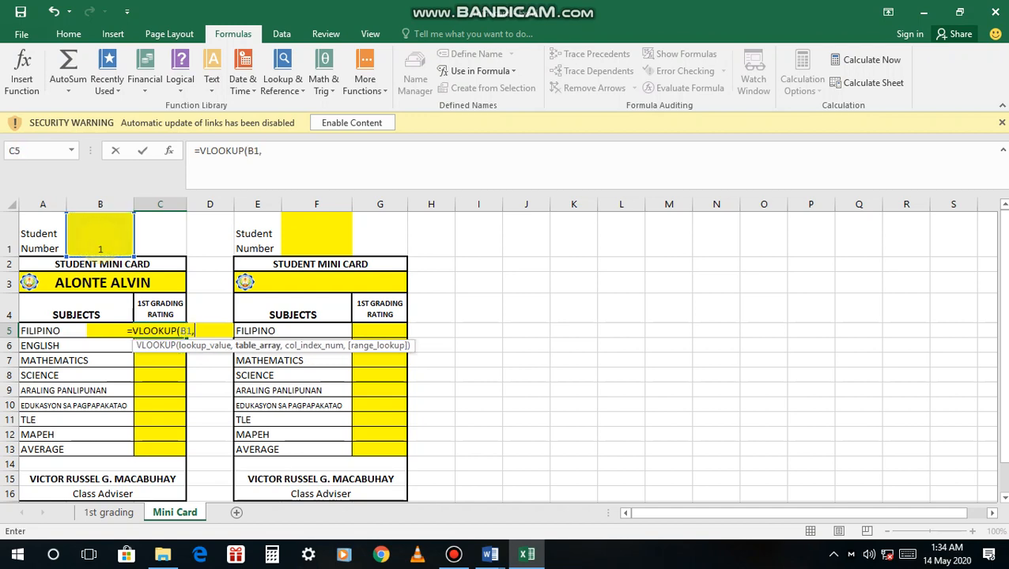
pyautogui.write('DAT')
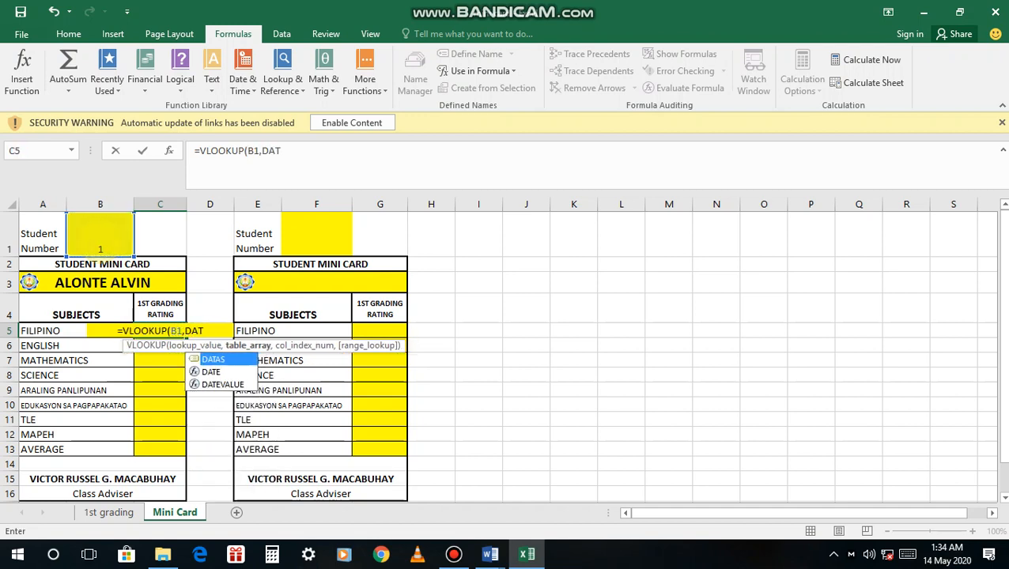
pyautogui.write('AS')
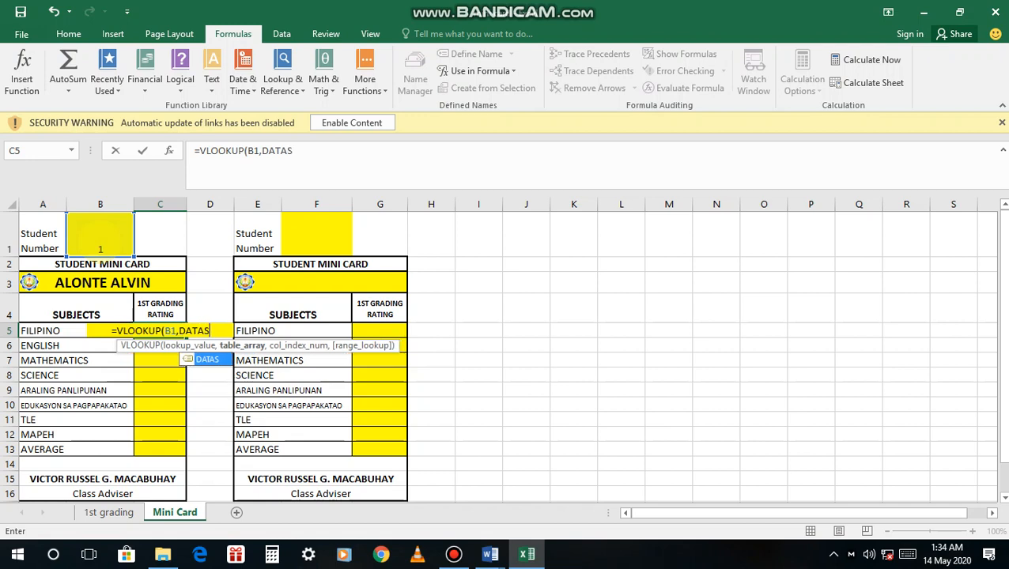
pyautogui.write(',')
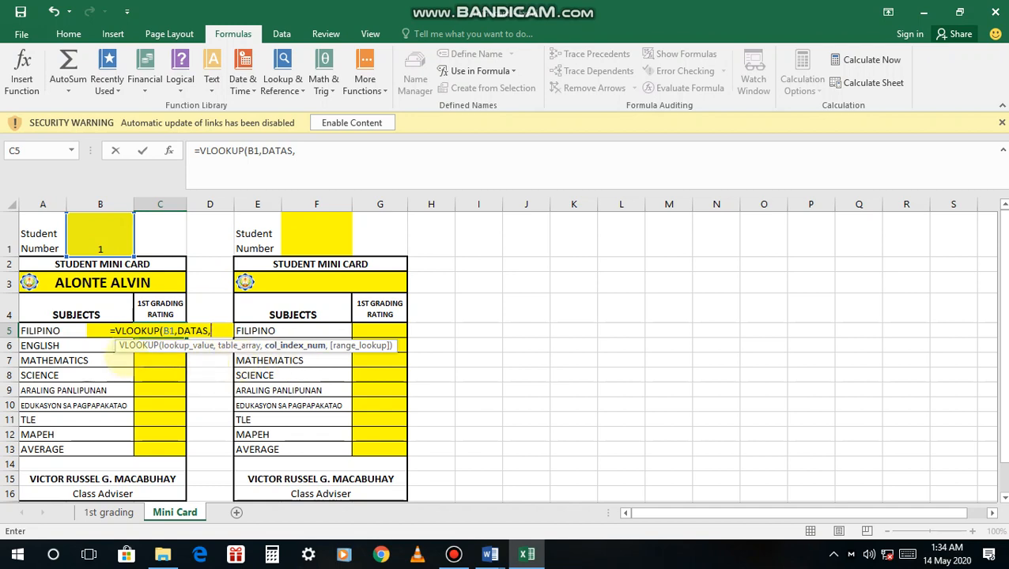
pyautogui.write('3,')
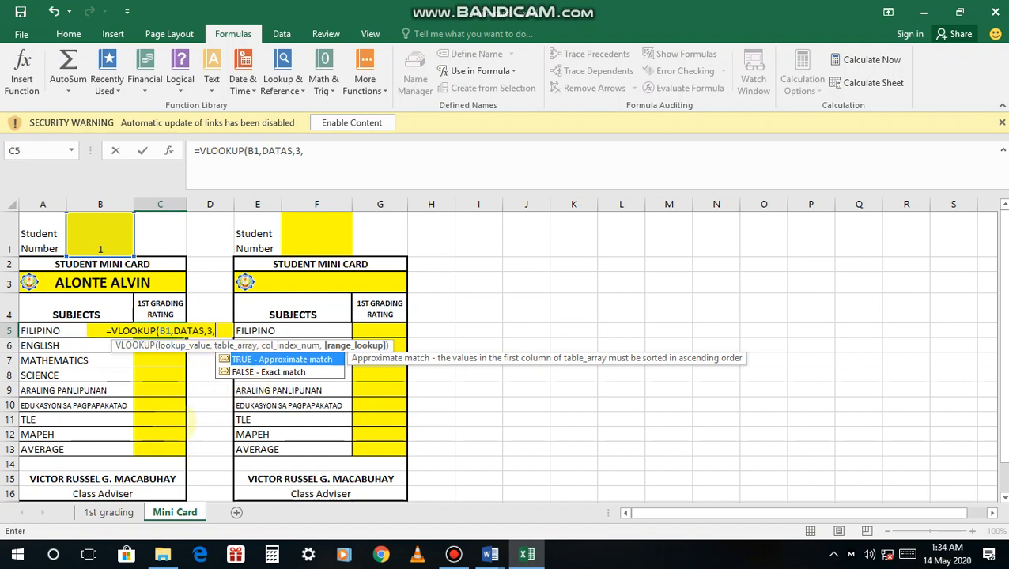
pyautogui.write('FALSE')
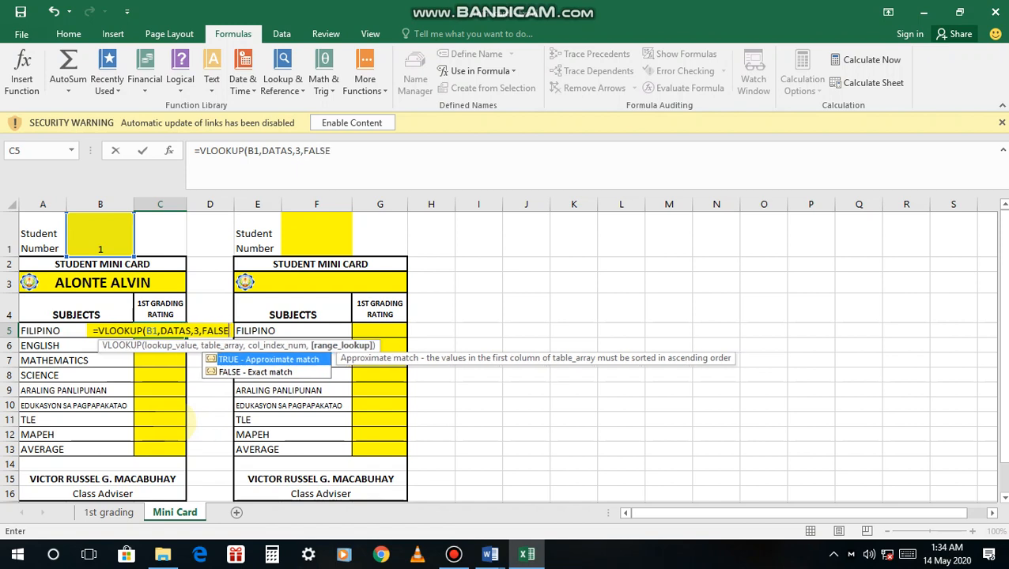
pyautogui.press('Tab')
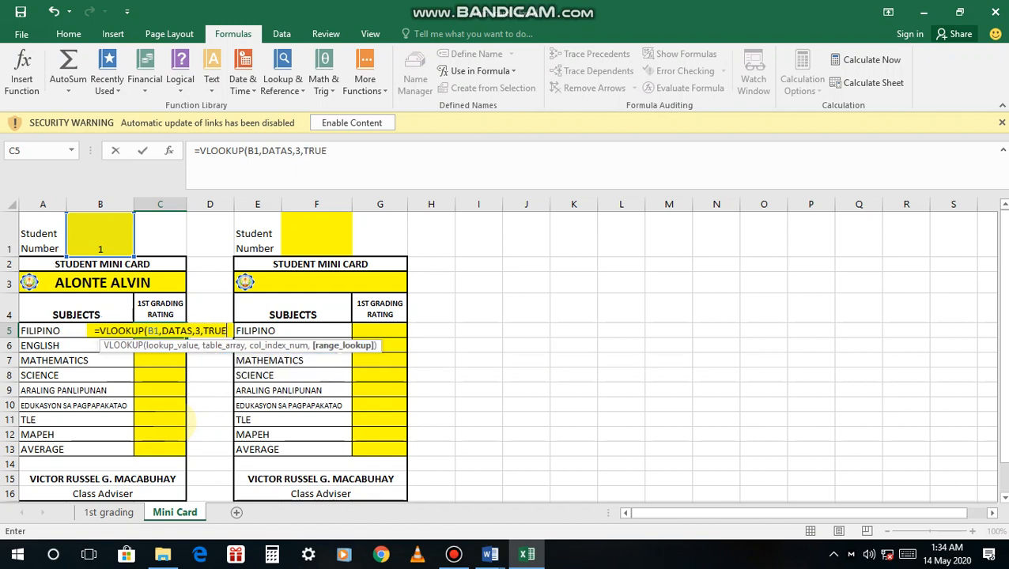
pyautogui.press('BackSpace')
pyautogui.press('BackSpace')
pyautogui.press('BackSpace')
pyautogui.press('BackSpace')
pyautogui.write('FA')
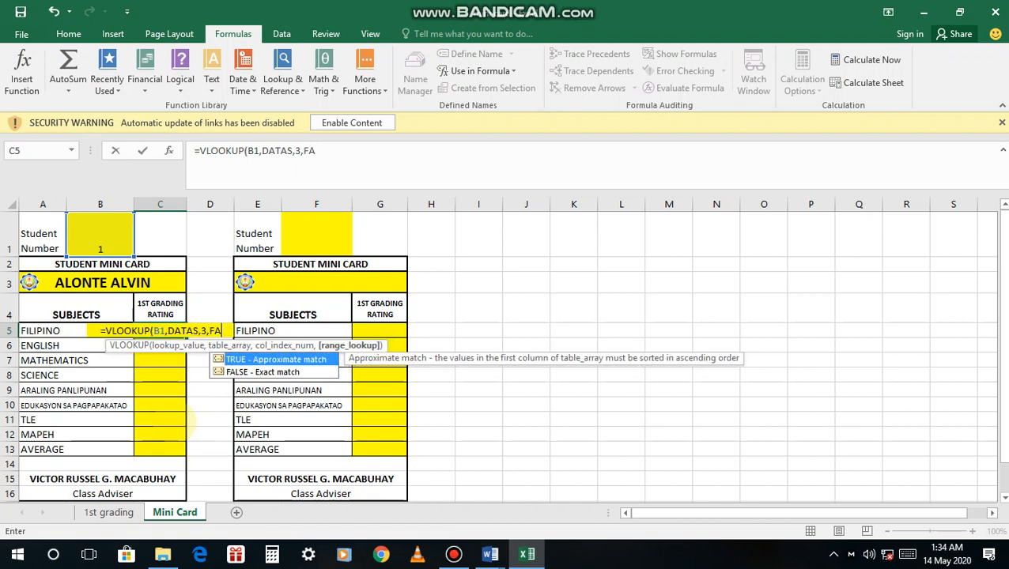
pyautogui.write('LSE')
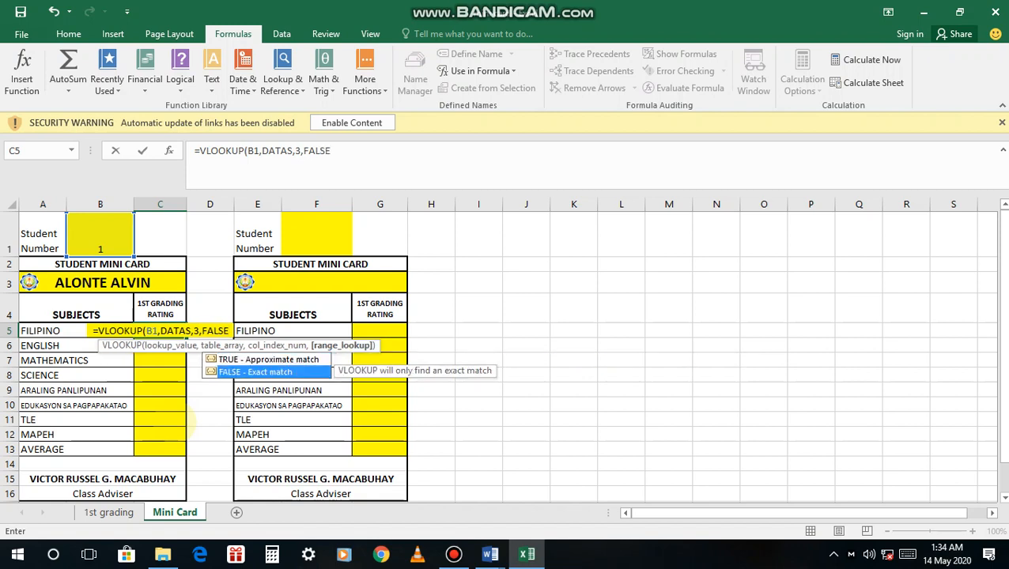
pyautogui.press('Return')
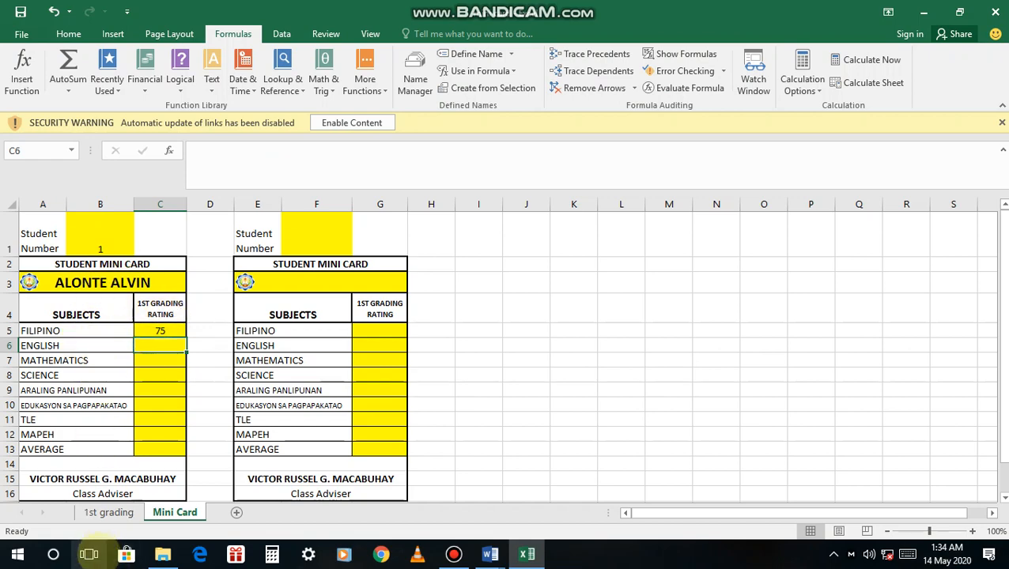
# Step: Make the student number reference in C5's formula absolute as $B$1 and fill the formula down through the MAPEH rating in C12
pyautogui.click(109, 513)
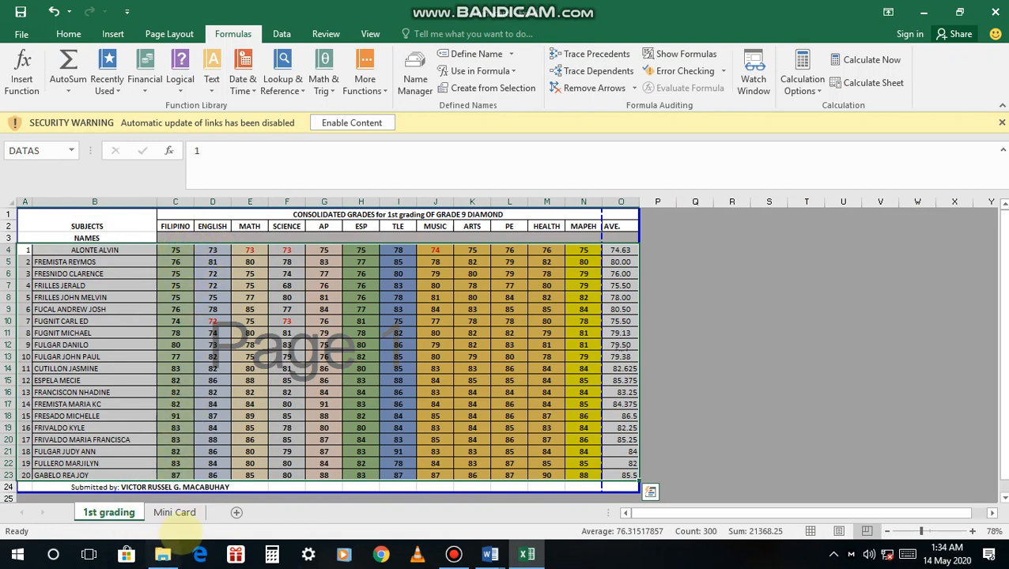
pyautogui.click(177, 510)
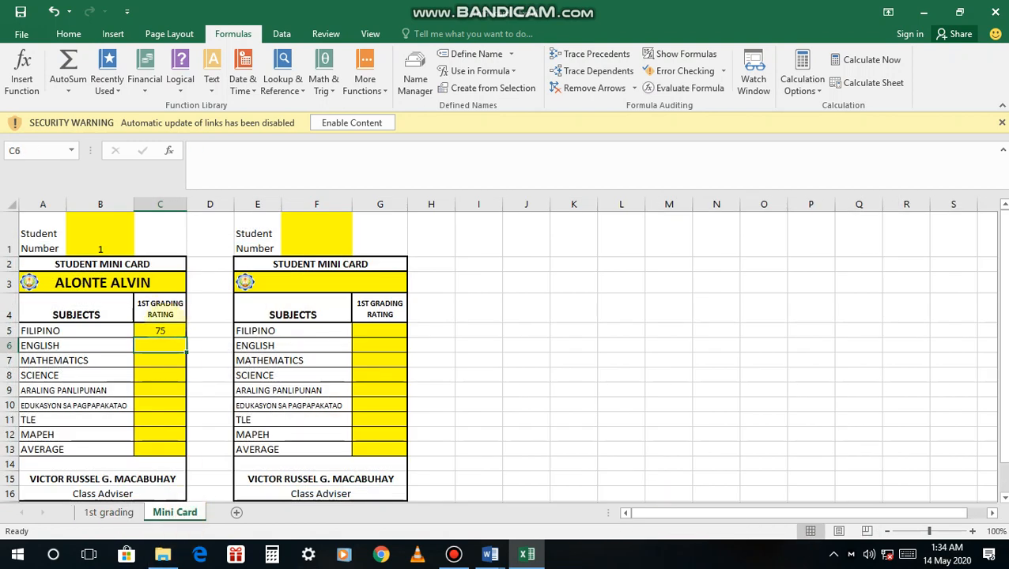
pyautogui.click(162, 329)
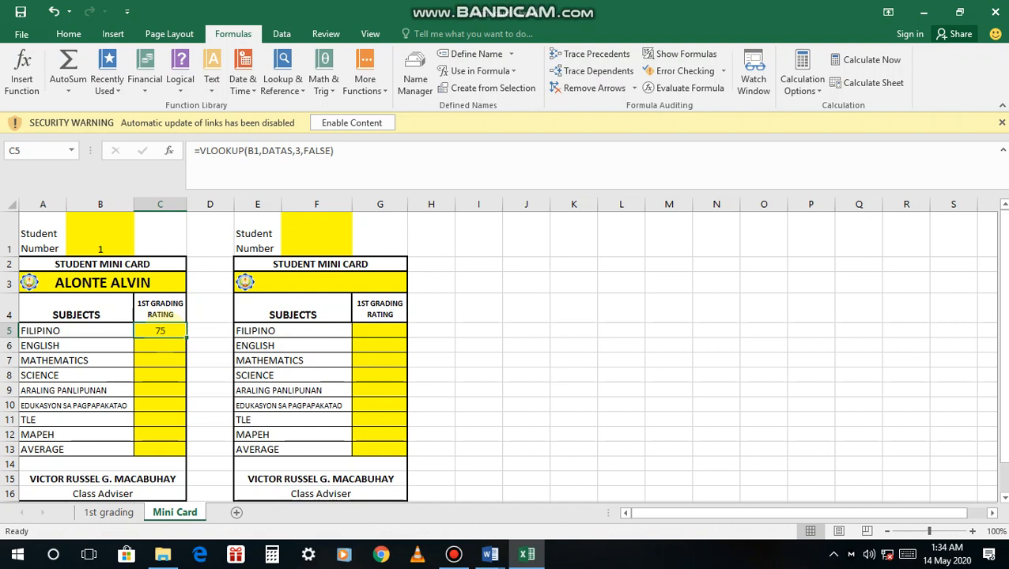
pyautogui.doubleClick(147, 331)
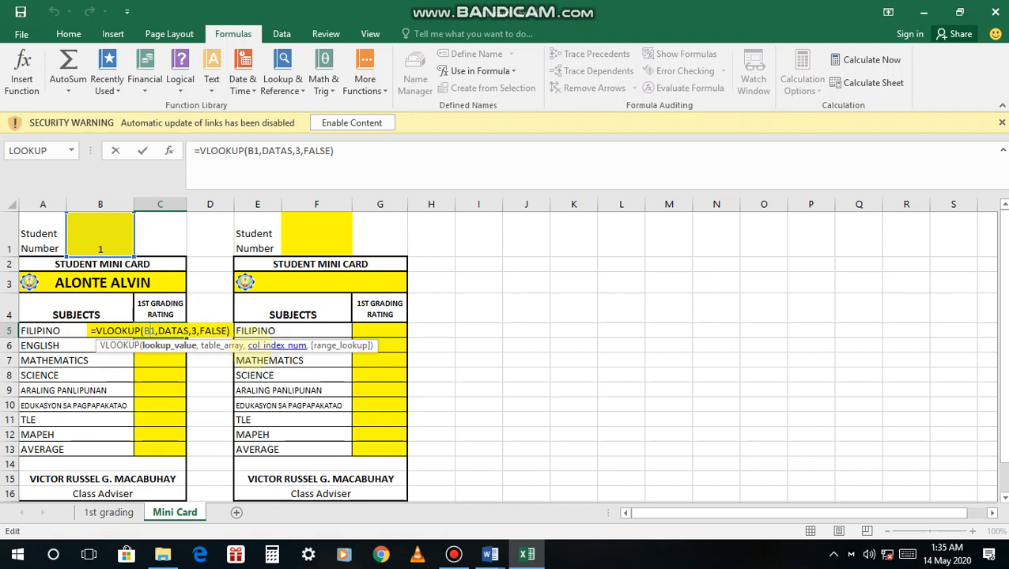
pyautogui.press('F4')
pyautogui.press('Return')
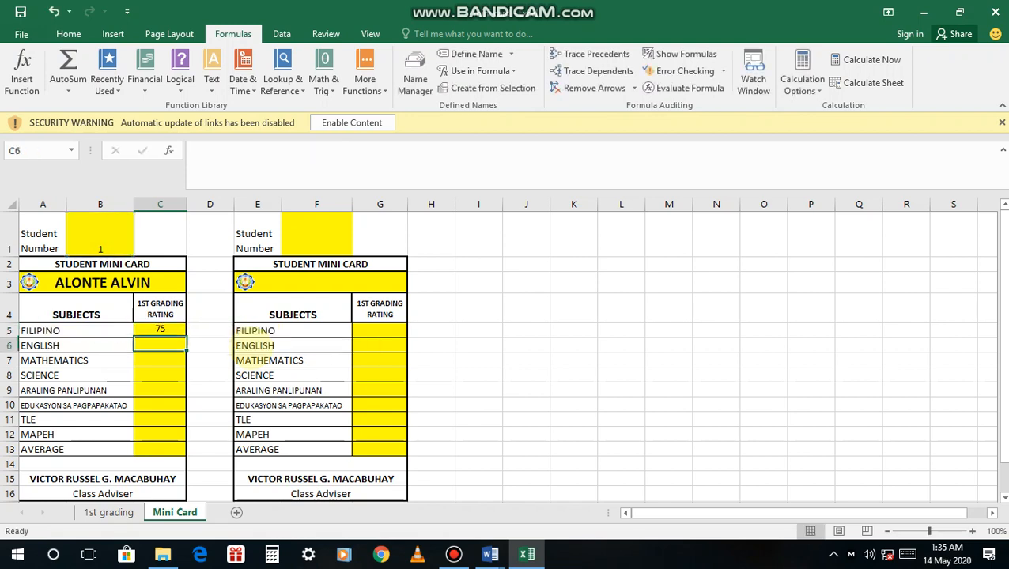
pyautogui.click(177, 332)
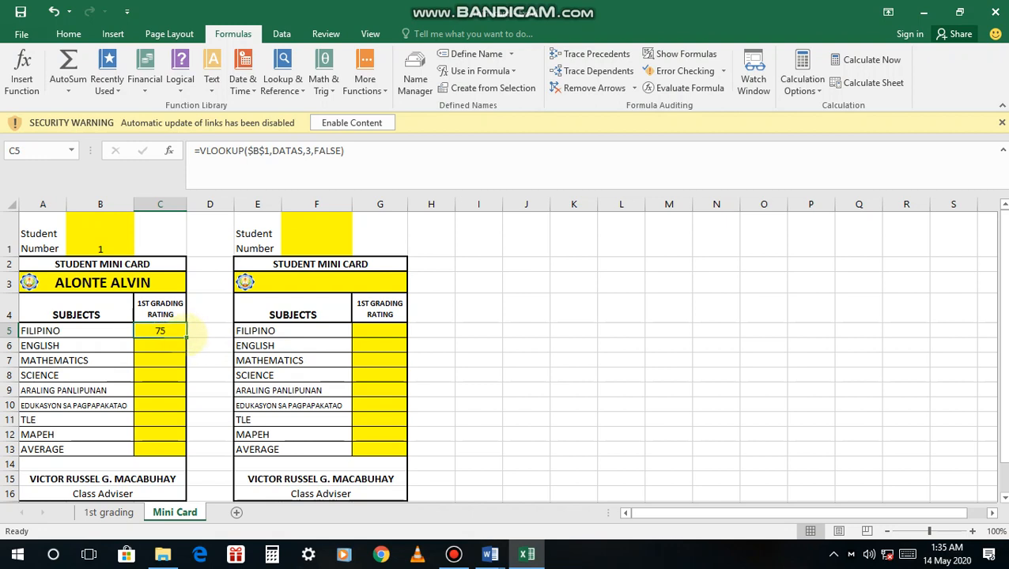
pyautogui.moveTo(187, 337); pyautogui.dragTo(194, 439)
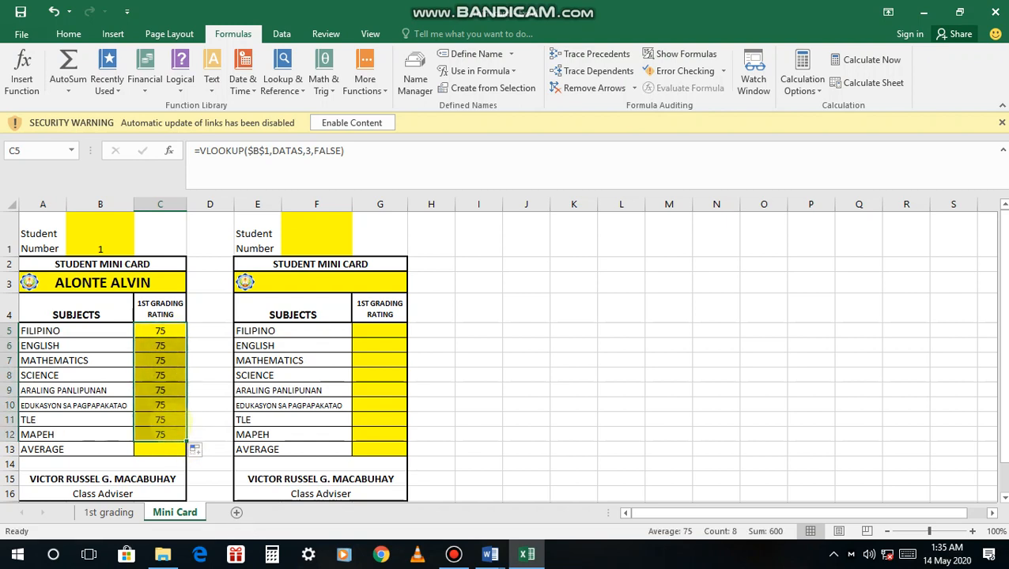
# Step: Change the column index in the English rating formula in C6 to 4
pyautogui.click(179, 347)
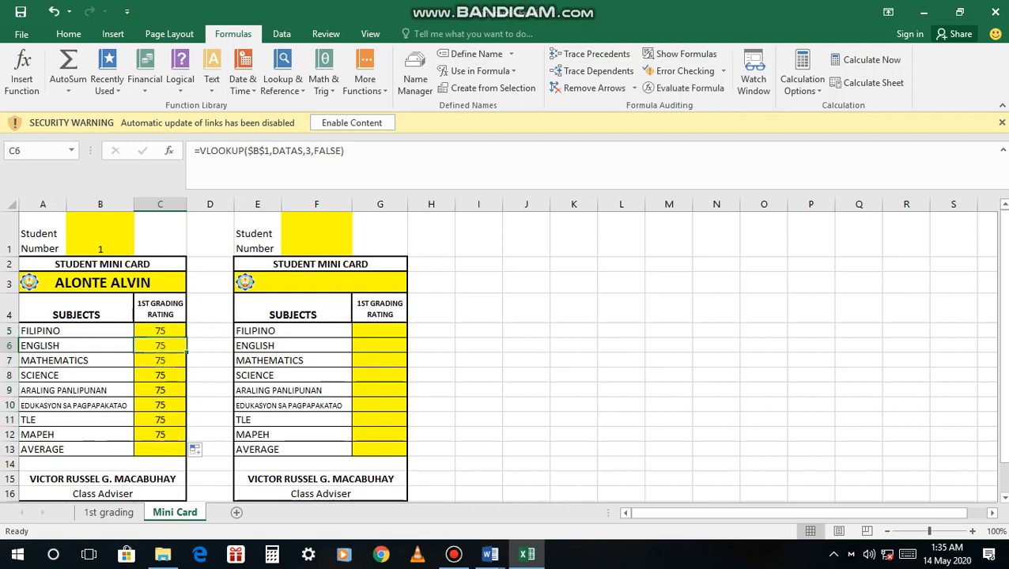
pyautogui.press('F2')
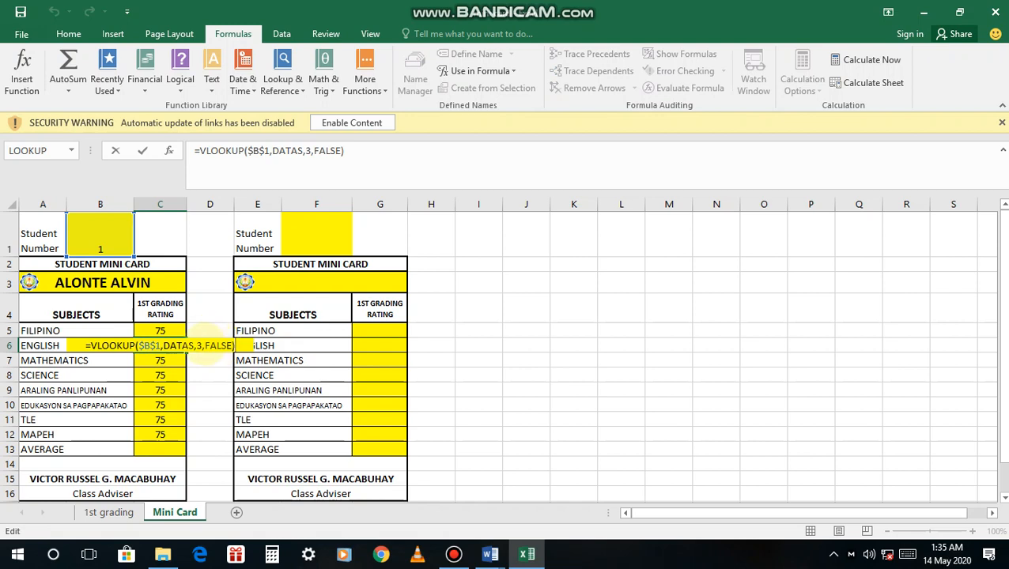
pyautogui.click(204, 346)
pyautogui.press('Left')
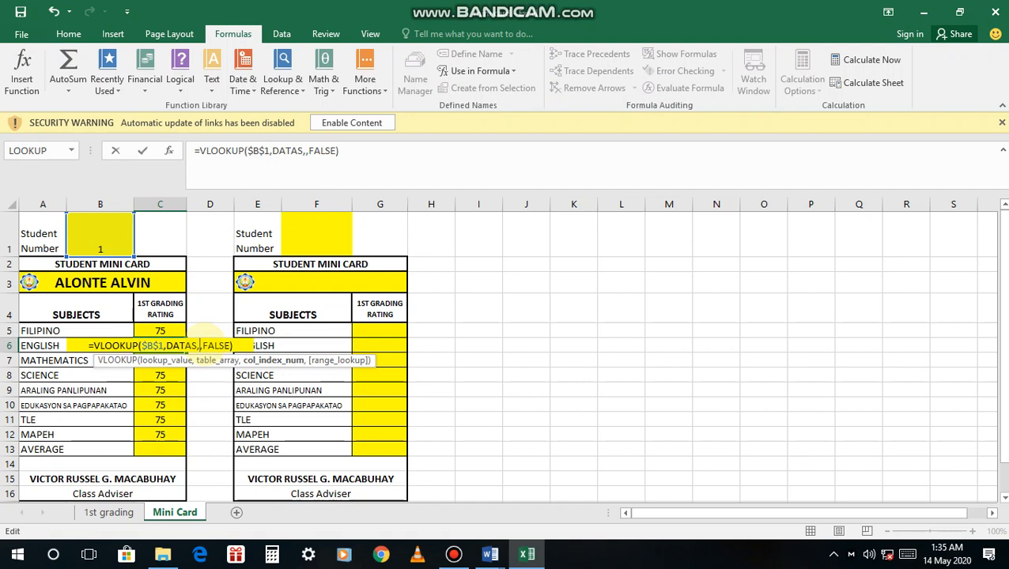
pyautogui.press('BackSpace')
pyautogui.write('4')
pyautogui.press('Return')
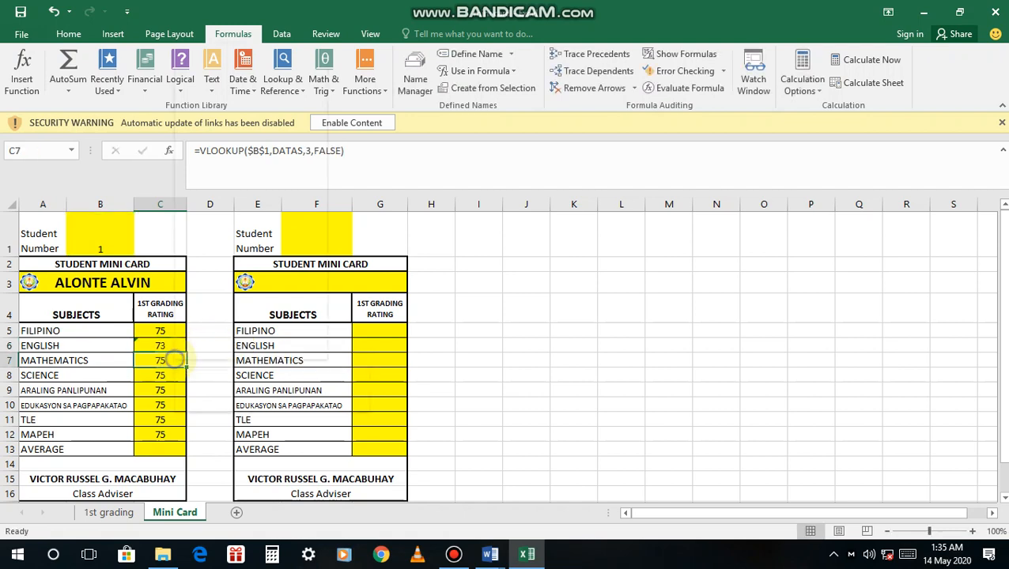
# Step: Change the column index in the Mathematics rating formula in C7 to 5
pyautogui.rightClick(183, 364)
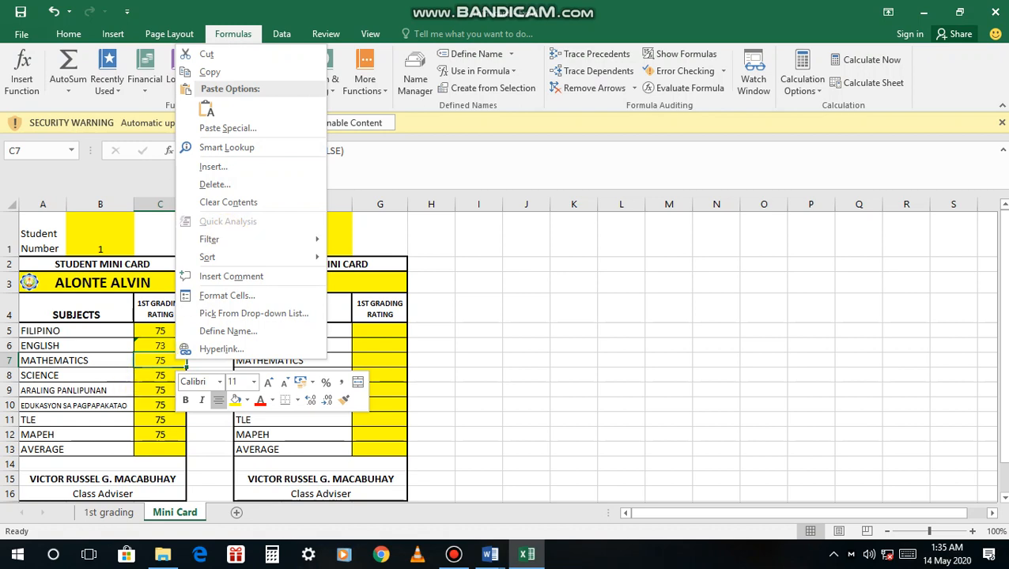
pyautogui.press('Escape')
pyautogui.doubleClick(150, 360)
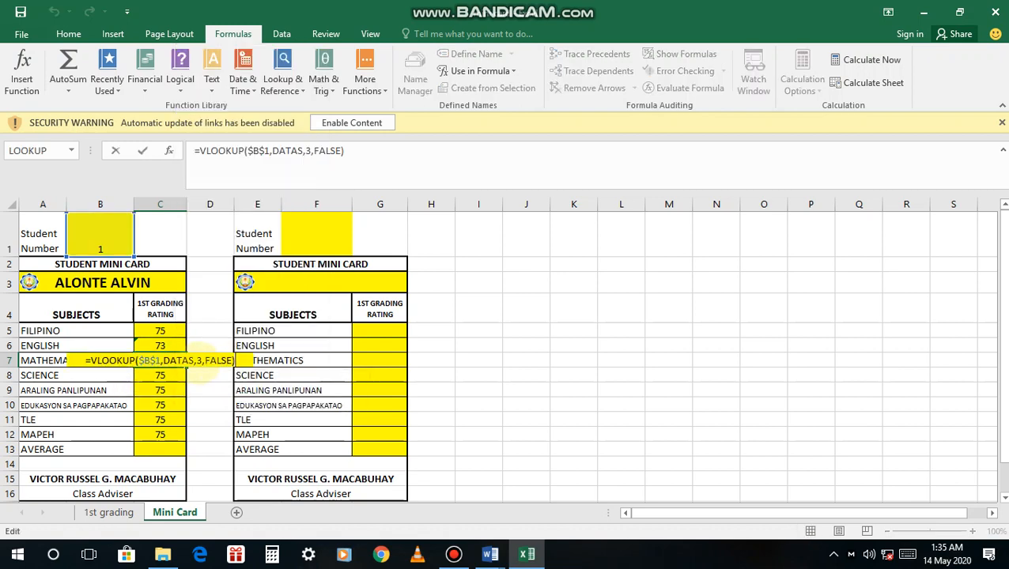
pyautogui.click(200, 361)
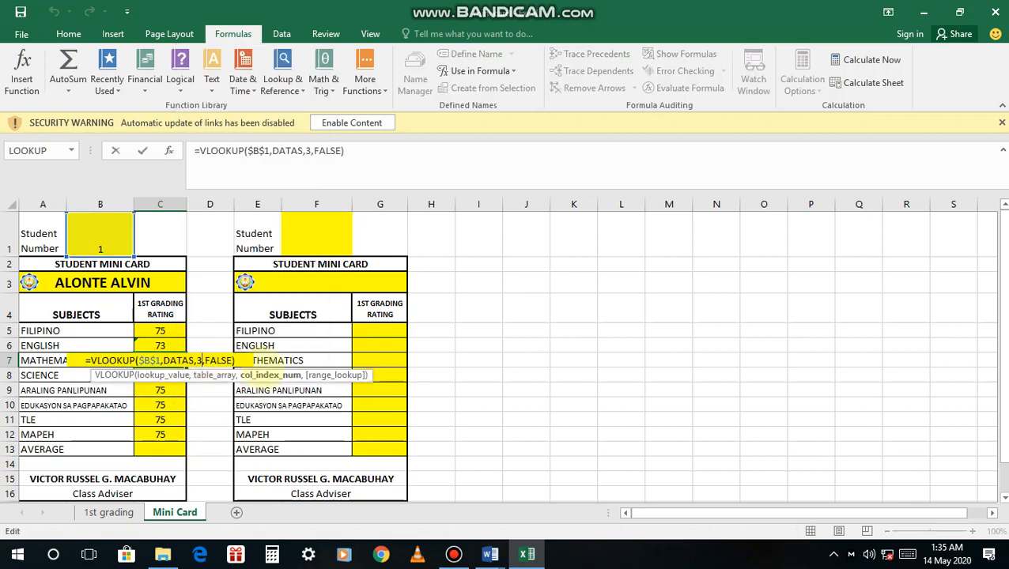
pyautogui.press('BackSpace')
pyautogui.write('5')
pyautogui.press('Return')
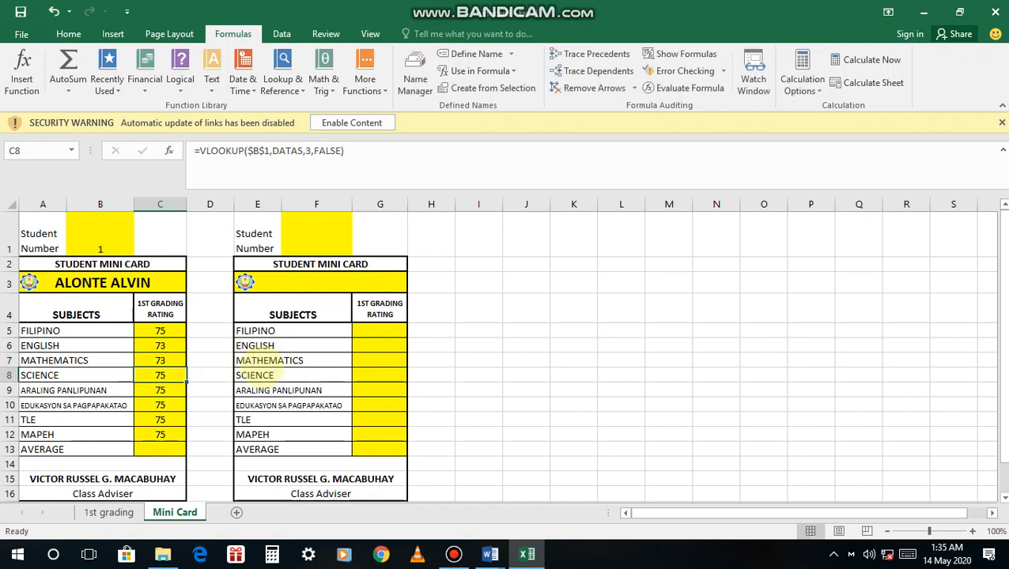
# Step: Change the column index in the Science rating formula in C8 to 6
pyautogui.doubleClick(187, 376)
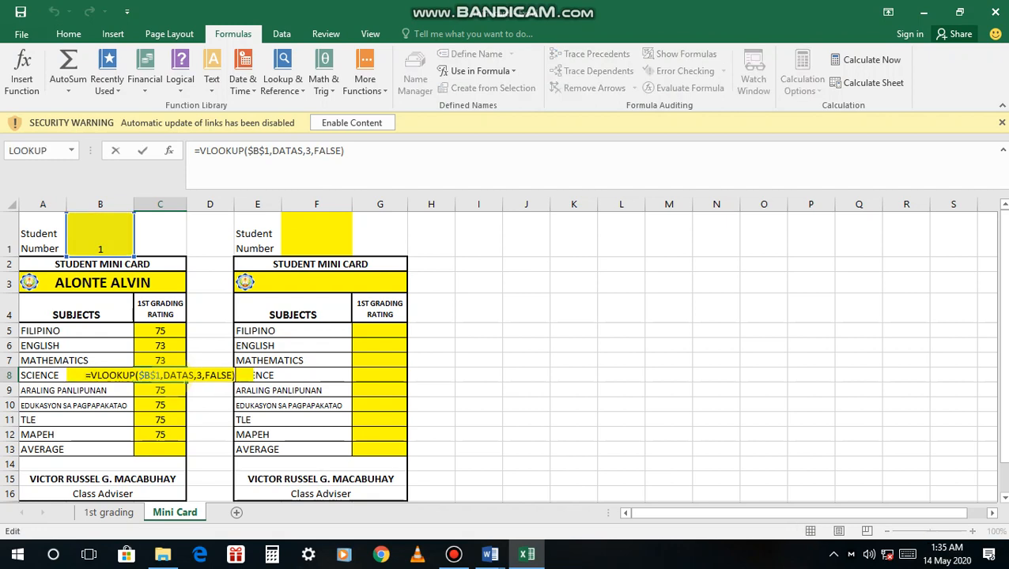
pyautogui.click(203, 376)
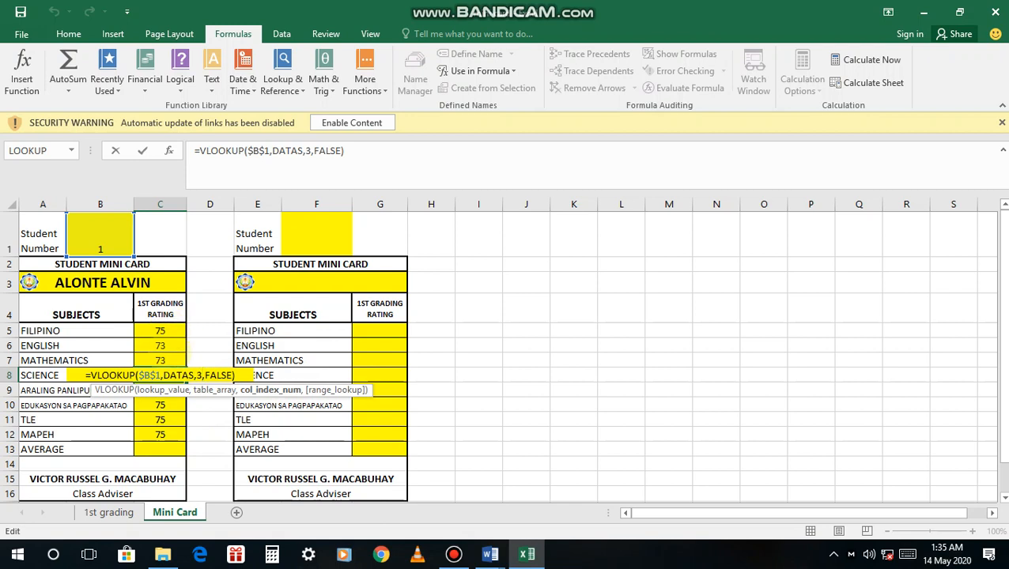
pyautogui.press('BackSpace')
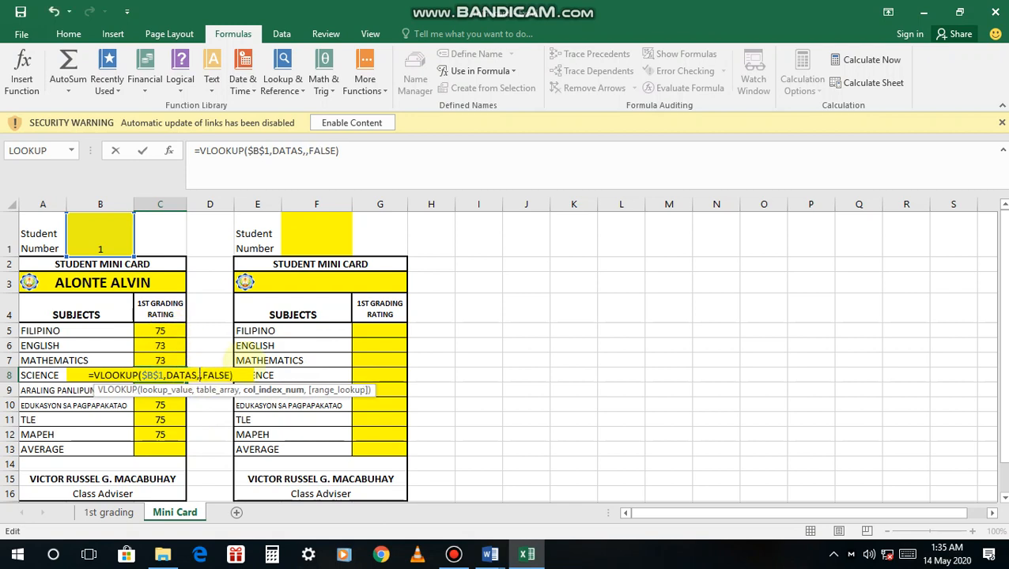
pyautogui.write('6')
pyautogui.press('Return')
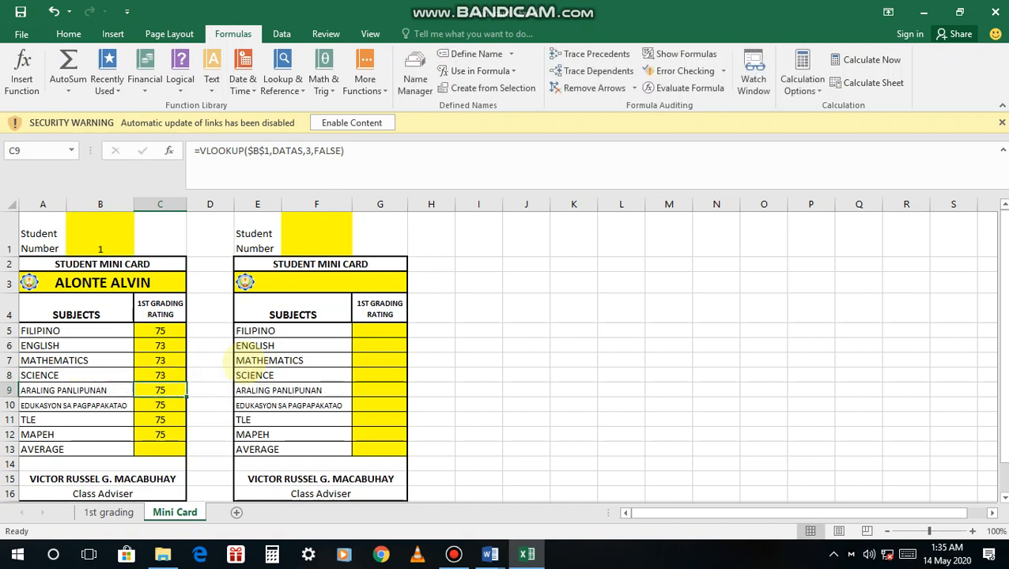
# Step: Change the column index in the Araling Panlipunan rating formula in C9 to 7
pyautogui.doubleClick(182, 390)
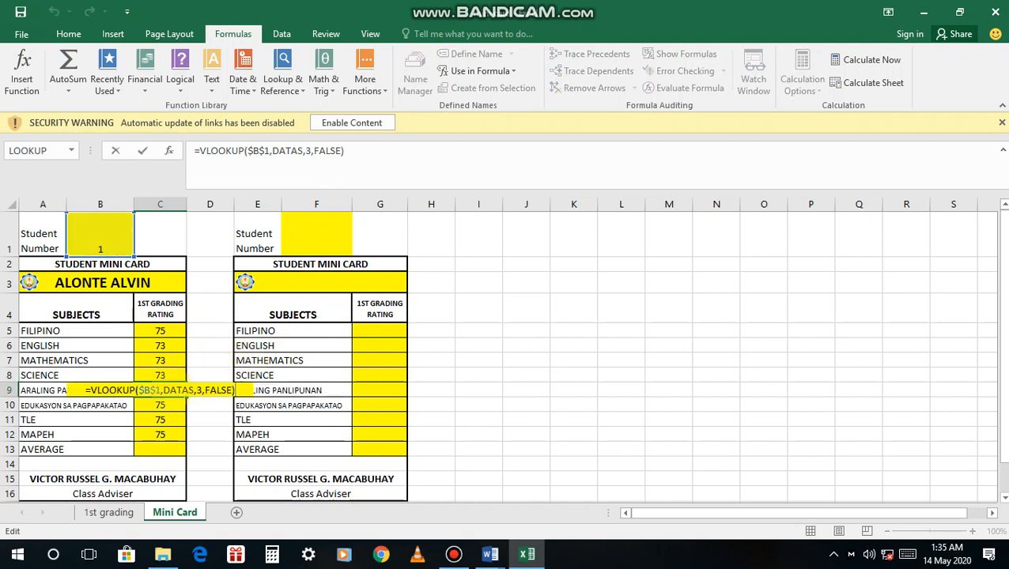
pyautogui.click(202, 390)
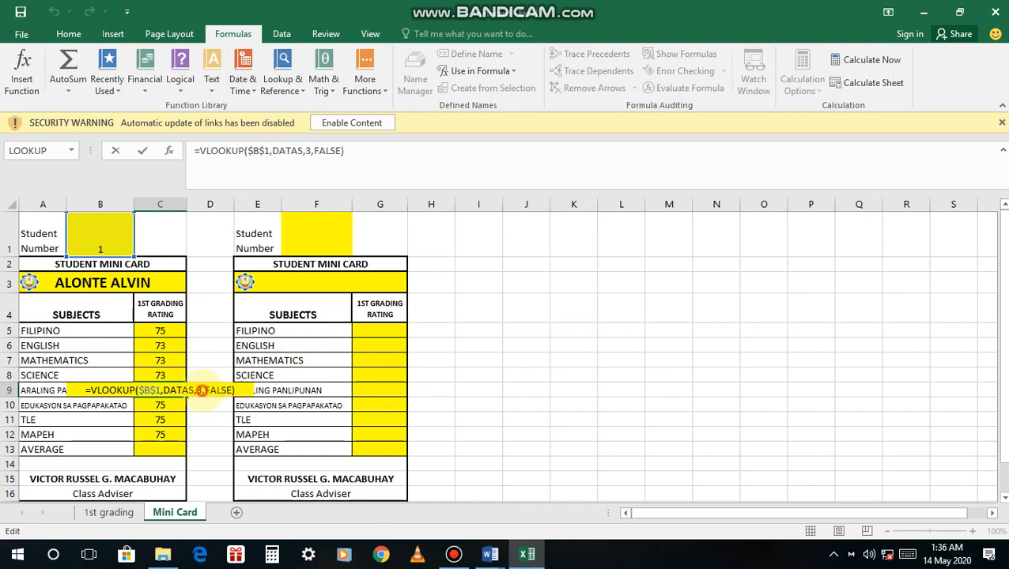
pyautogui.press('BackSpace')
pyautogui.write('7')
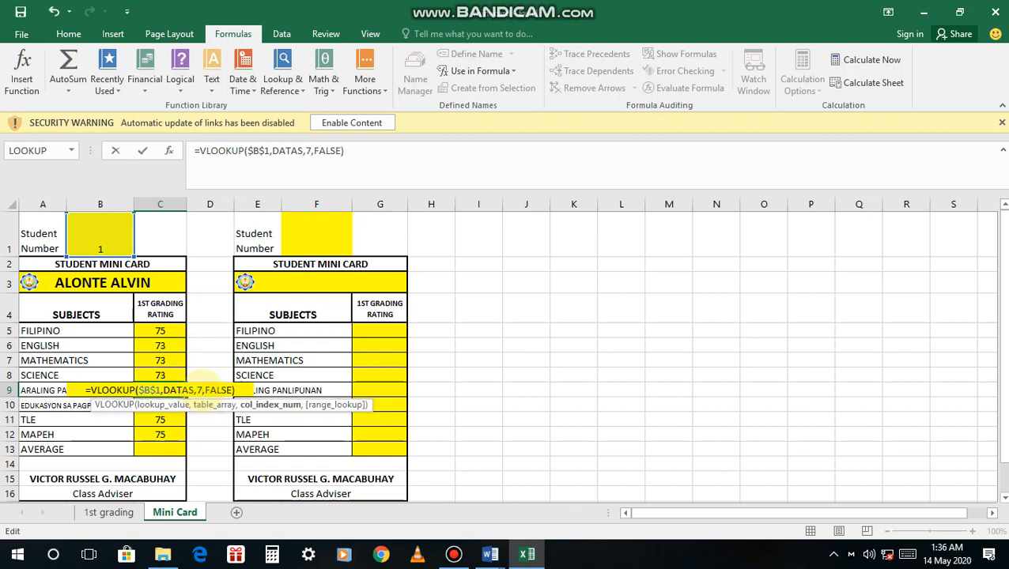
pyautogui.press('Return')
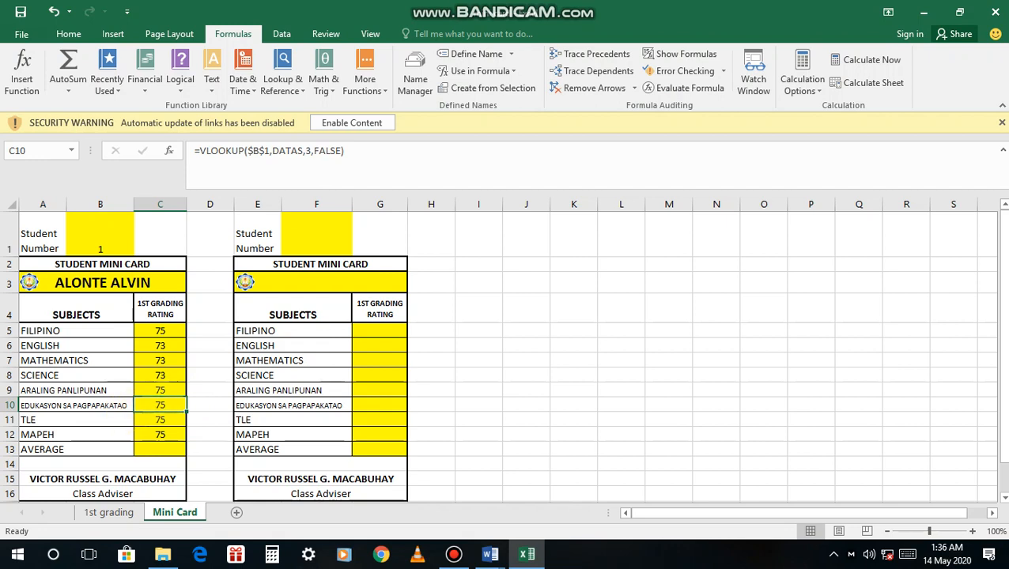
# Step: Change the column index in the Edukasyon sa Pagpapakatao rating formula in C10 to the ESP column's position in DATAS
pyautogui.press('F2')
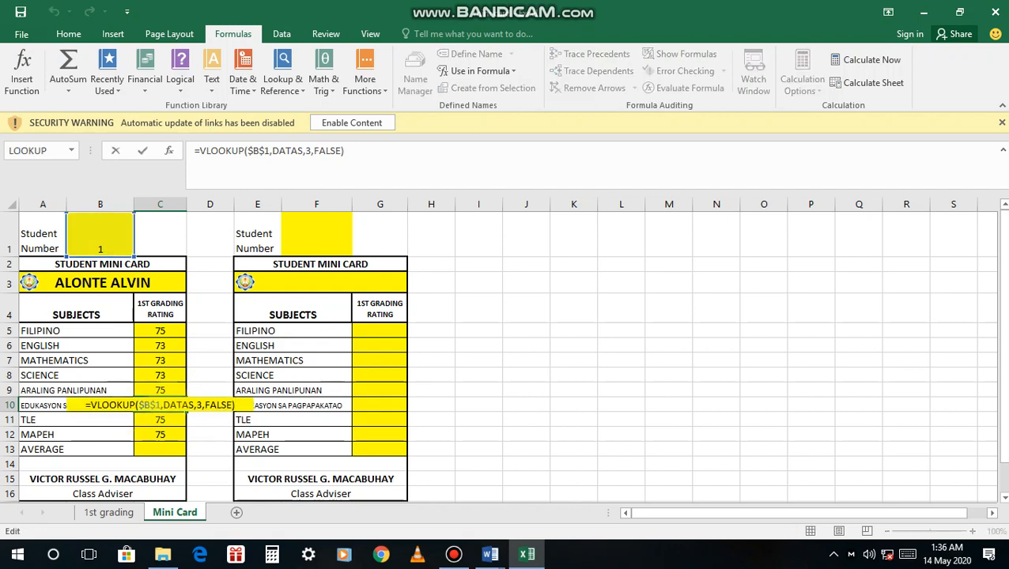
pyautogui.click(203, 403)
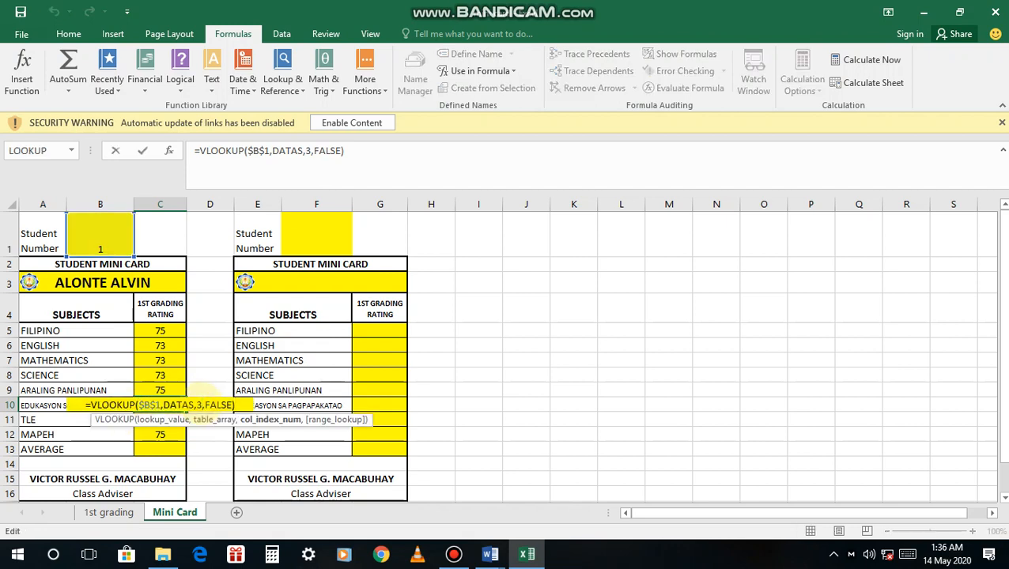
pyautogui.press('Return')
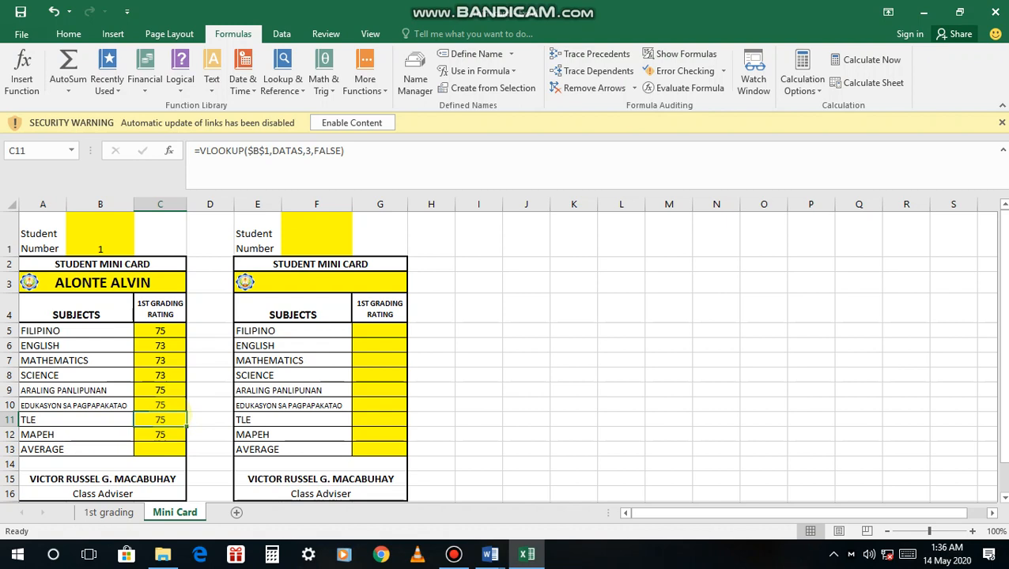
# Step: Change the column index in the TLE rating formula in C11 to 9
pyautogui.doubleClick(180, 419)
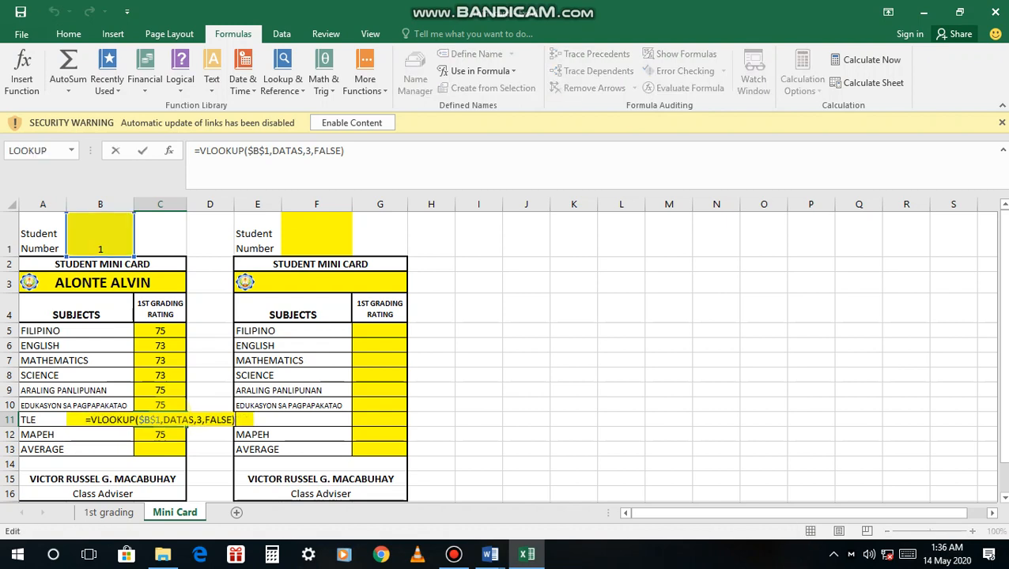
pyautogui.click(202, 420)
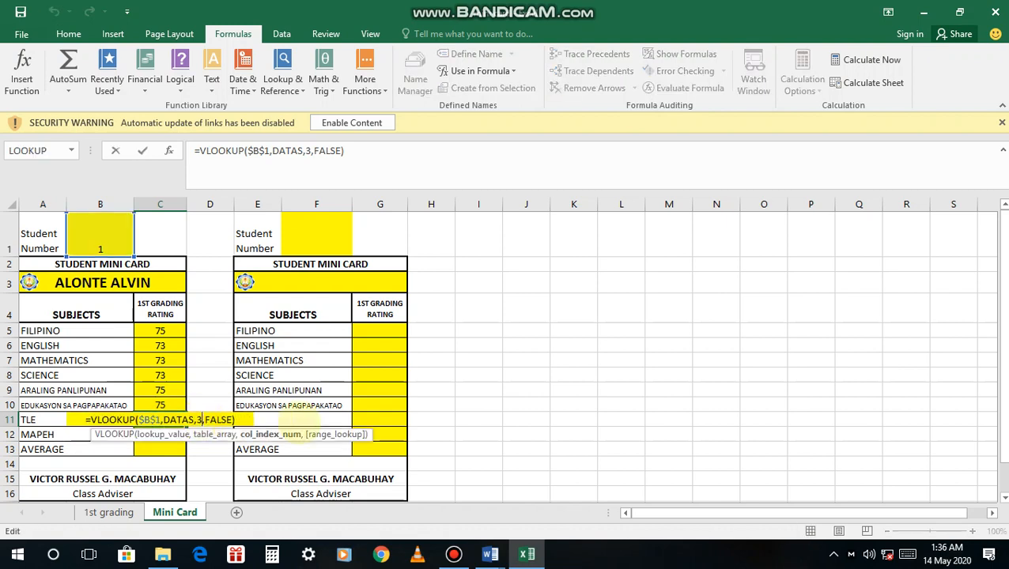
pyautogui.press('BackSpace')
pyautogui.write('9')
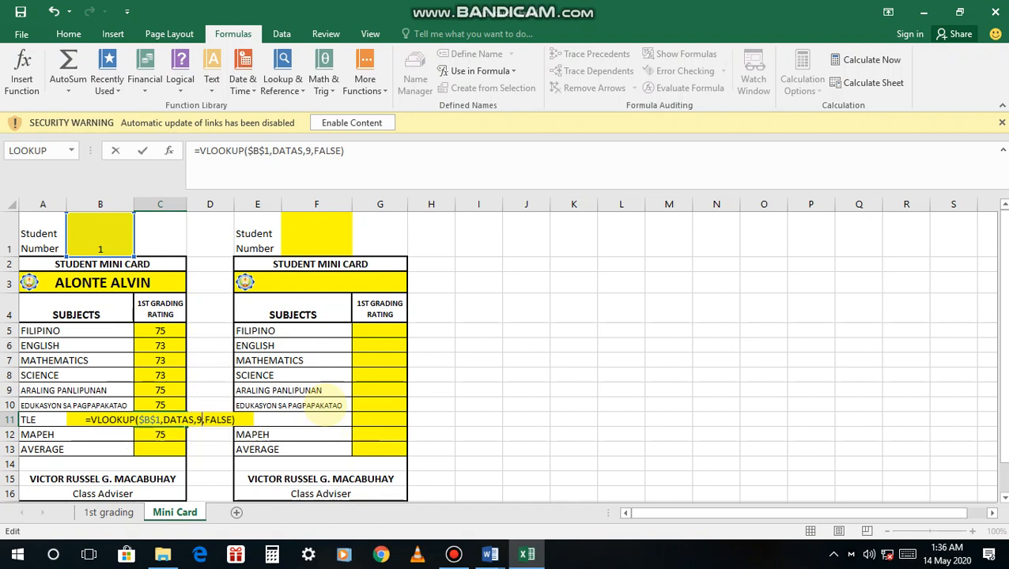
pyautogui.press('Return')
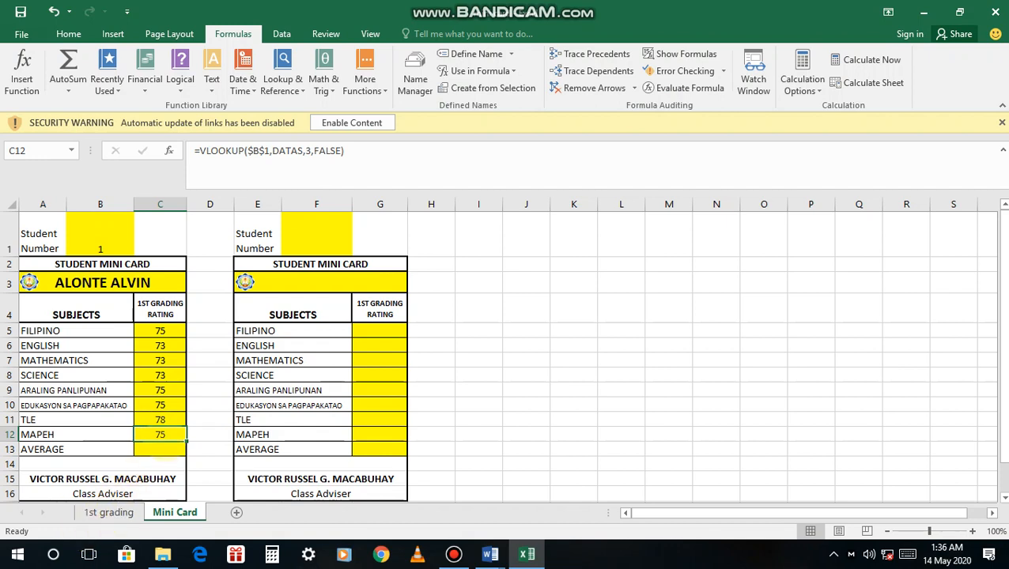
# Step: Change the column index in the MAPEH rating formula in C12 to 14
pyautogui.press('F2')
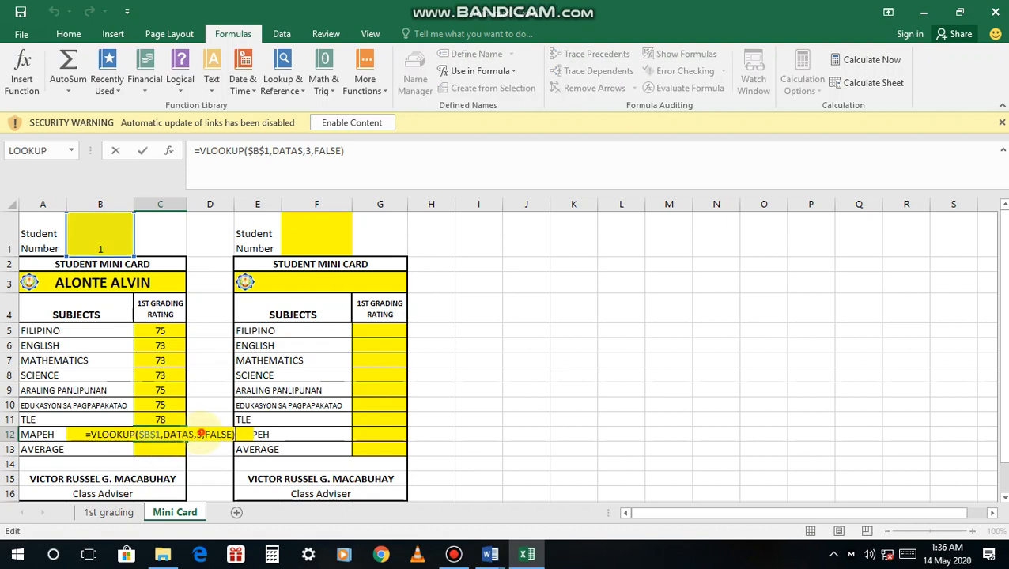
pyautogui.click(201, 434)
pyautogui.press('BackSpace')
pyautogui.press('F1')
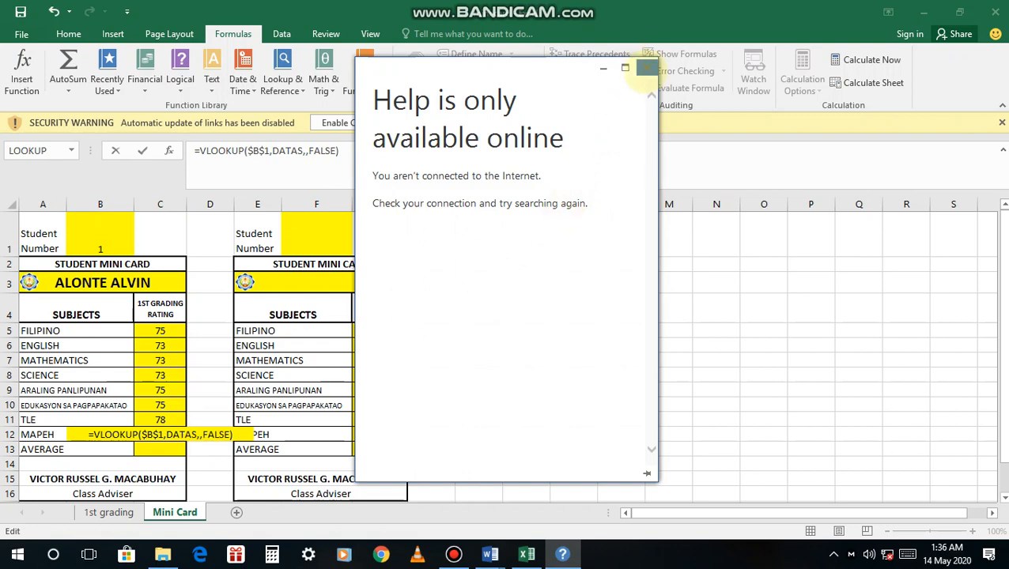
pyautogui.click(646, 68)
pyautogui.write('14')
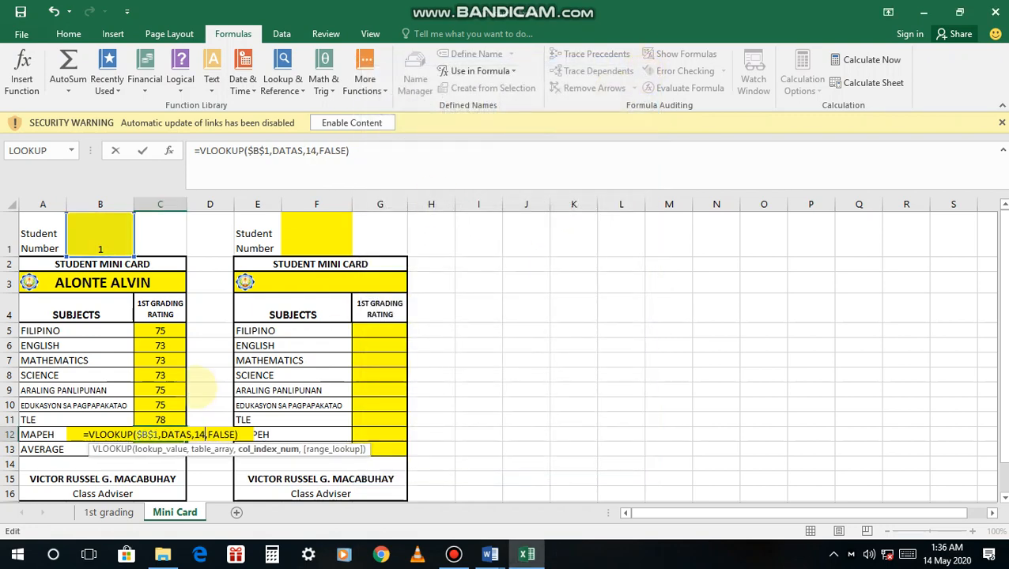
pyautogui.press('Return')
# Step: Check the column index in each subject's VLOOKUP formula from C5 through C12
pyautogui.press('Up')
pyautogui.press('Up')
pyautogui.press('Up')
pyautogui.press('Up')
pyautogui.press('Up')
pyautogui.press('Up')
pyautogui.press('Up')
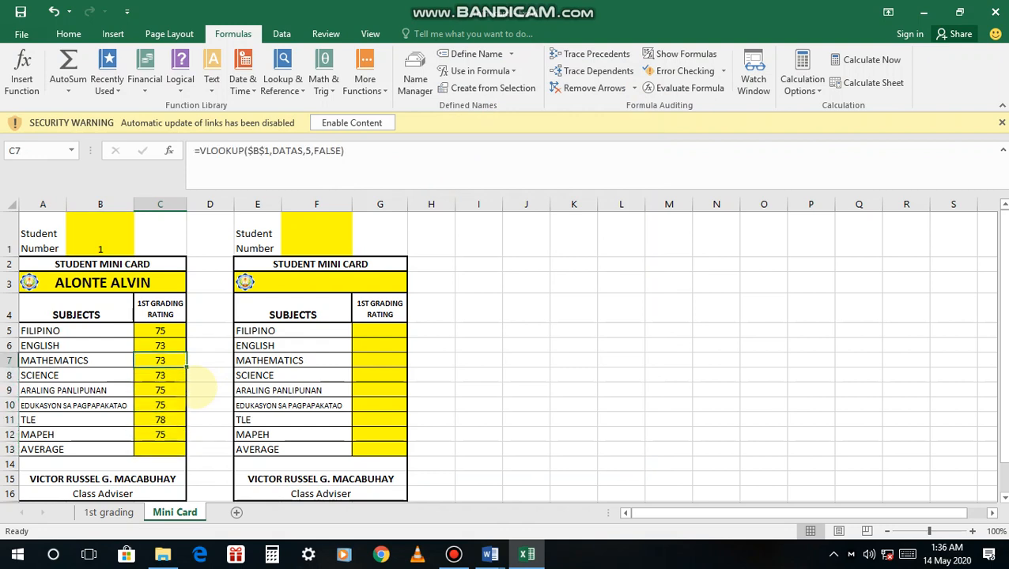
pyautogui.press('Down')
pyautogui.press('Up')
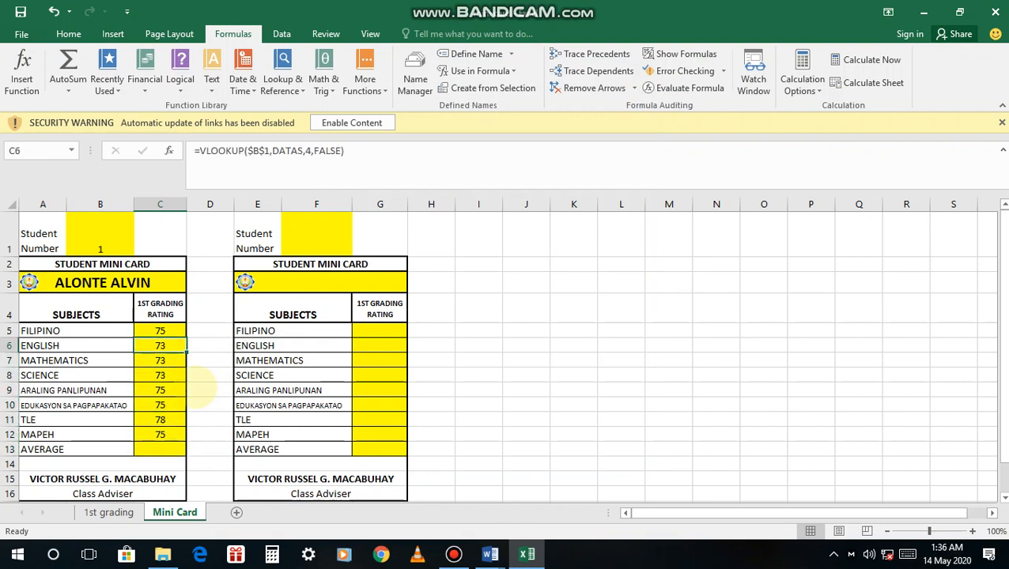
pyautogui.press('Up')
pyautogui.press('Down')
pyautogui.press('Down')
pyautogui.press('Down')
pyautogui.press('Down')
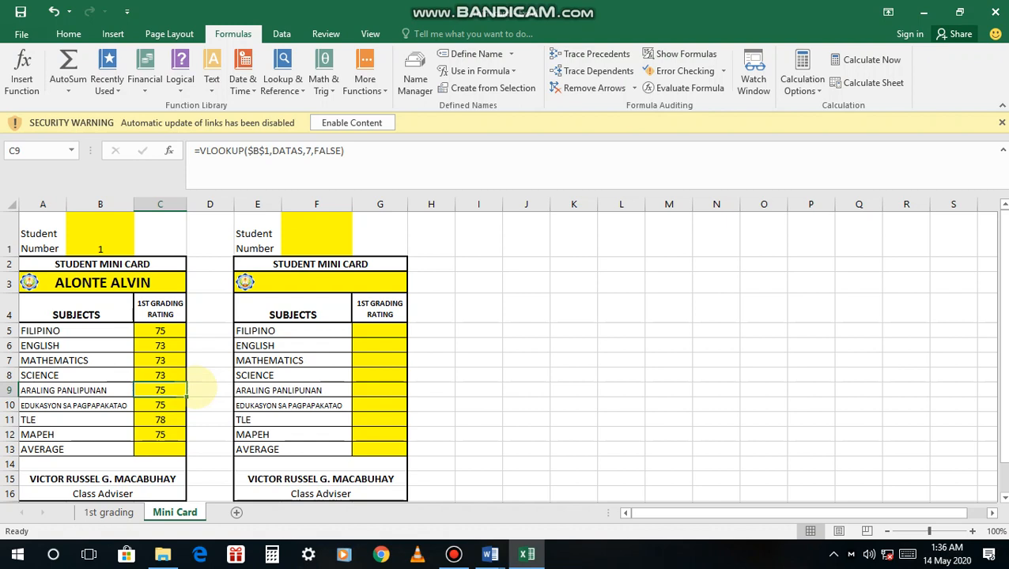
pyautogui.press('Down')
pyautogui.press('Down')
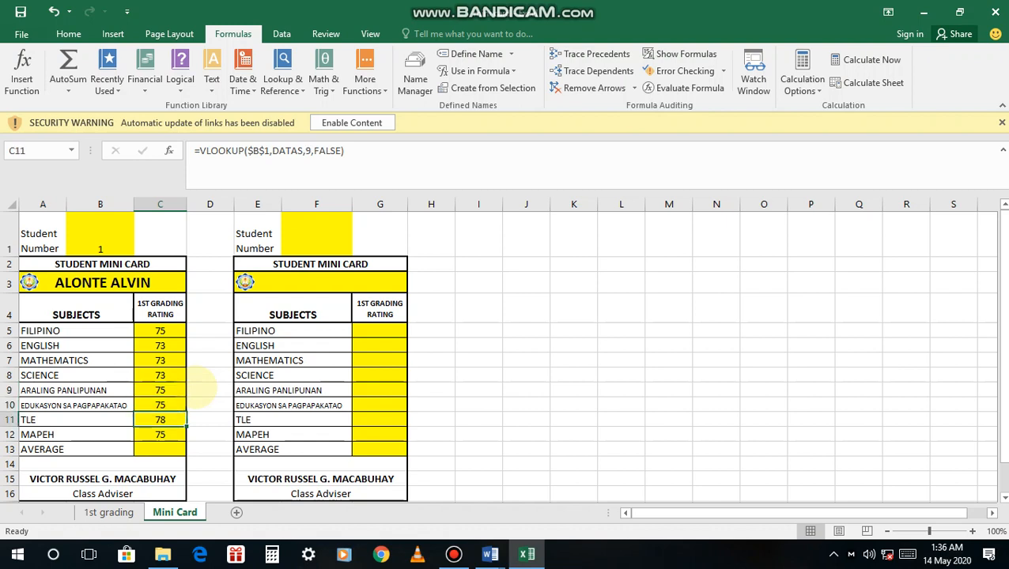
pyautogui.press('Down')
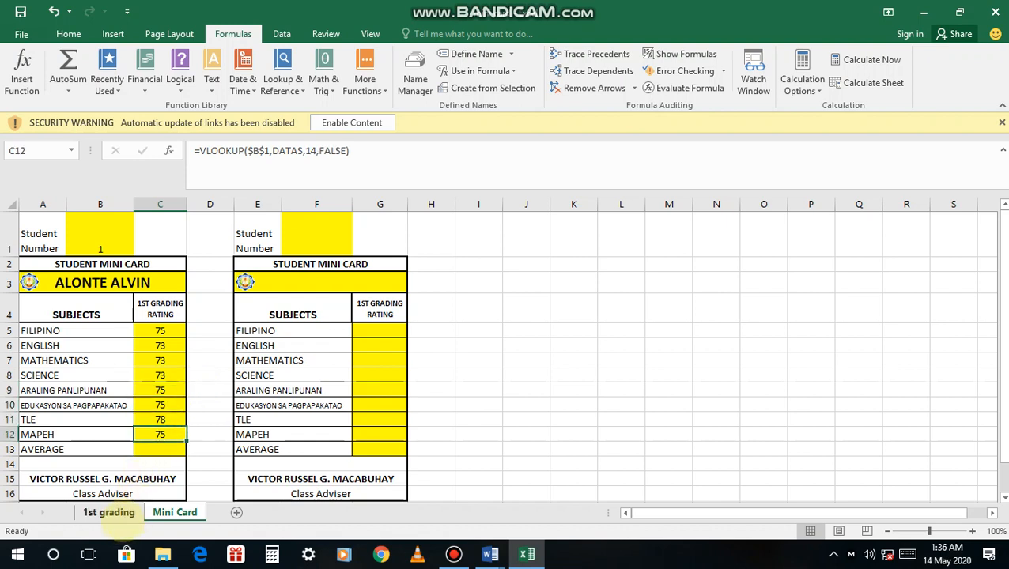
# Step: Examine the first student's grades from Filipino through MAPEH on the 1st grading sheet against the mini card ratings
pyautogui.click(120, 517)
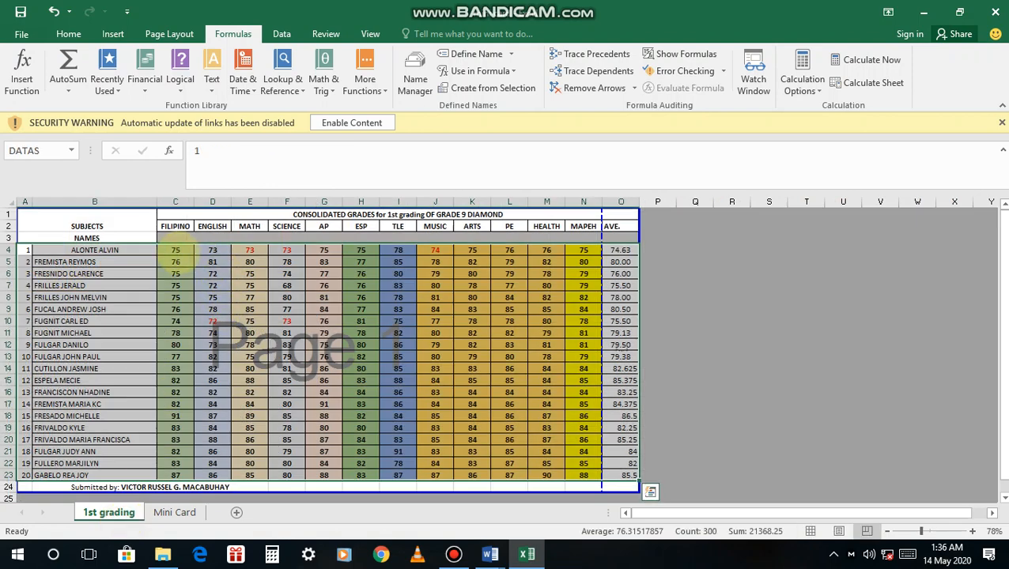
pyautogui.click(175, 250)
pyautogui.press('Right')
pyautogui.press('Right')
pyautogui.press('Right')
pyautogui.press('Right')
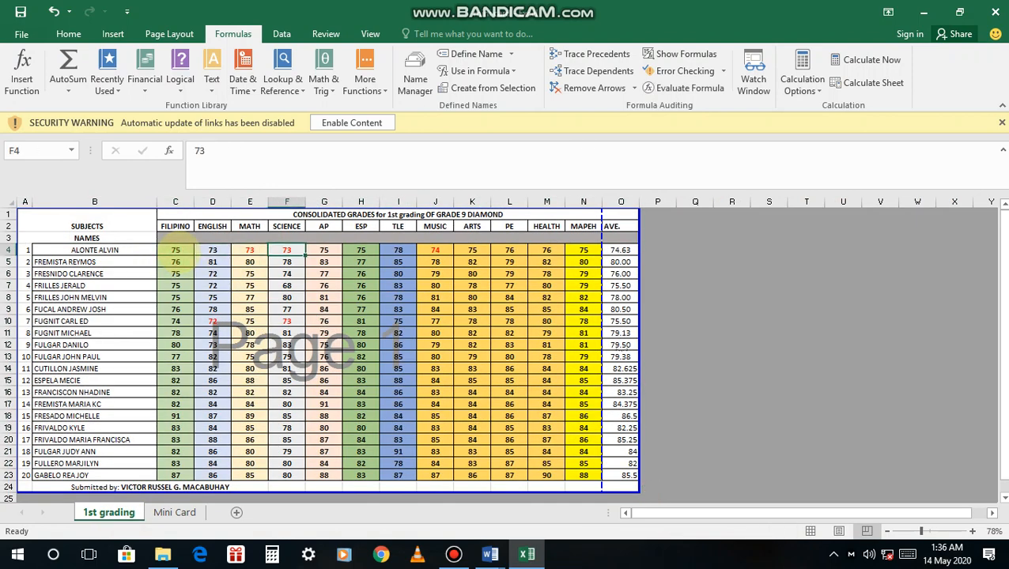
pyautogui.press('Right')
pyautogui.press('Right')
pyautogui.press('Right')
pyautogui.press('Right')
pyautogui.press('Right')
pyautogui.press('Right')
pyautogui.press('Right')
pyautogui.press('Right')
pyautogui.press('Right')
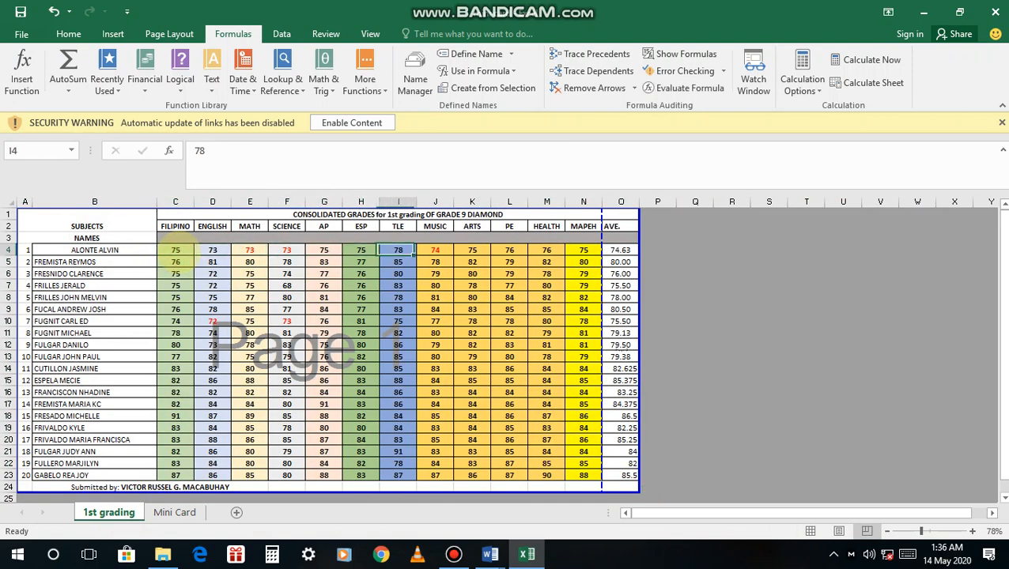
pyautogui.press('Left')
pyautogui.press('Left')
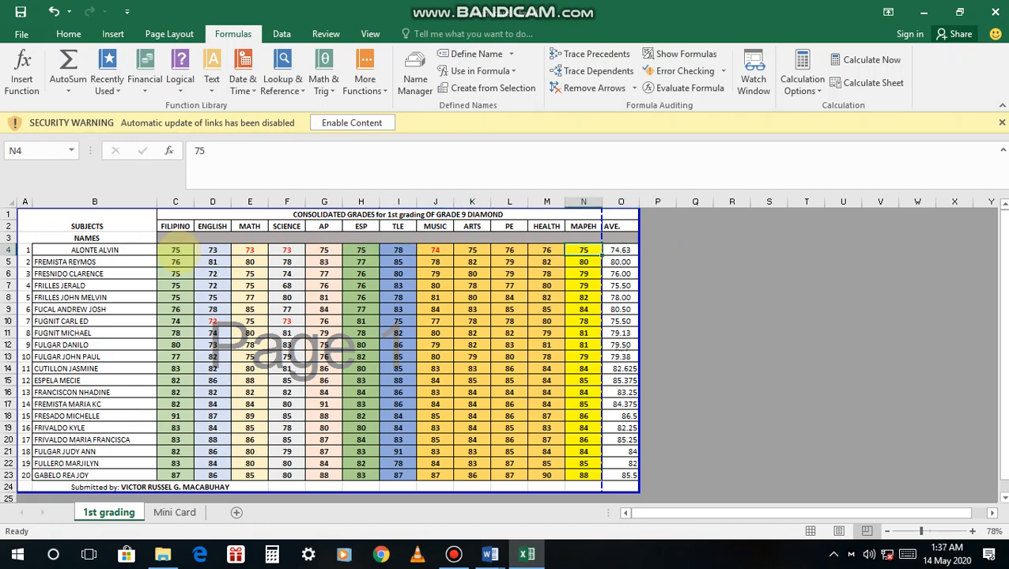
# Step: Enter =AVERAGE(C5:C12) in the AVERAGE row's rating cell C13 of the first card on the Mini Card sheet
pyautogui.click(175, 514)
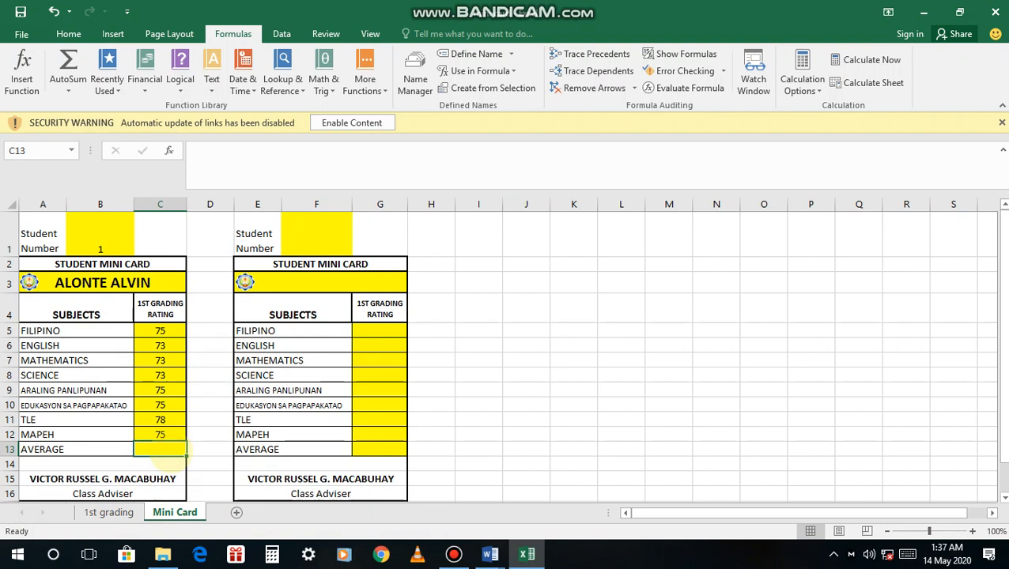
pyautogui.write('=AVE')
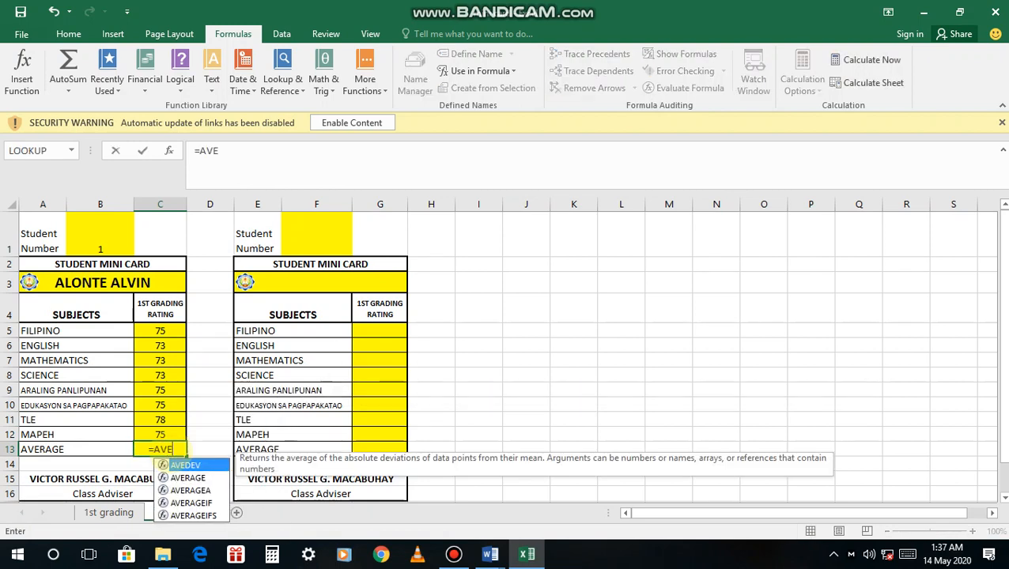
pyautogui.press('Down')
pyautogui.press('Tab')
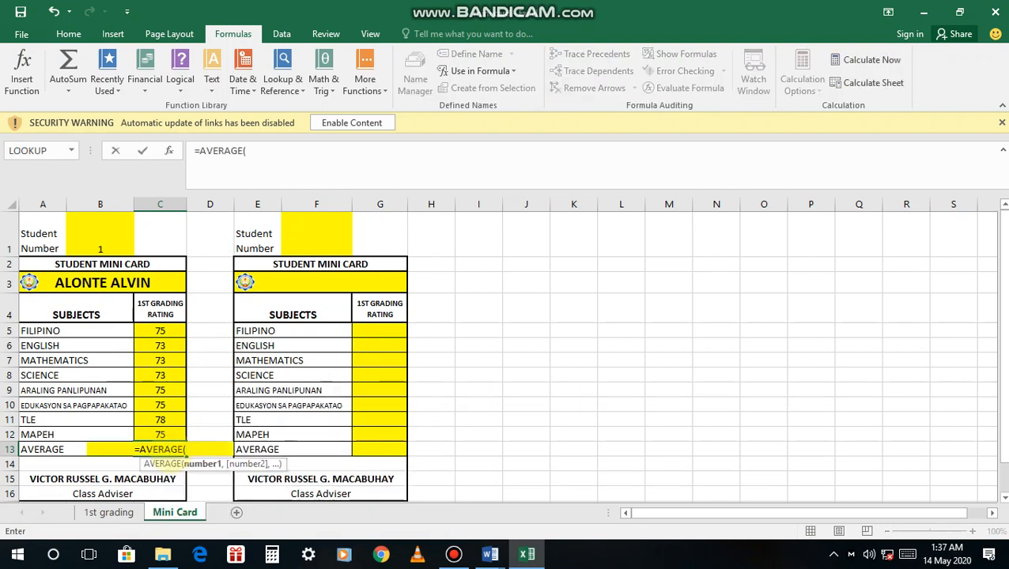
pyautogui.press('Up')
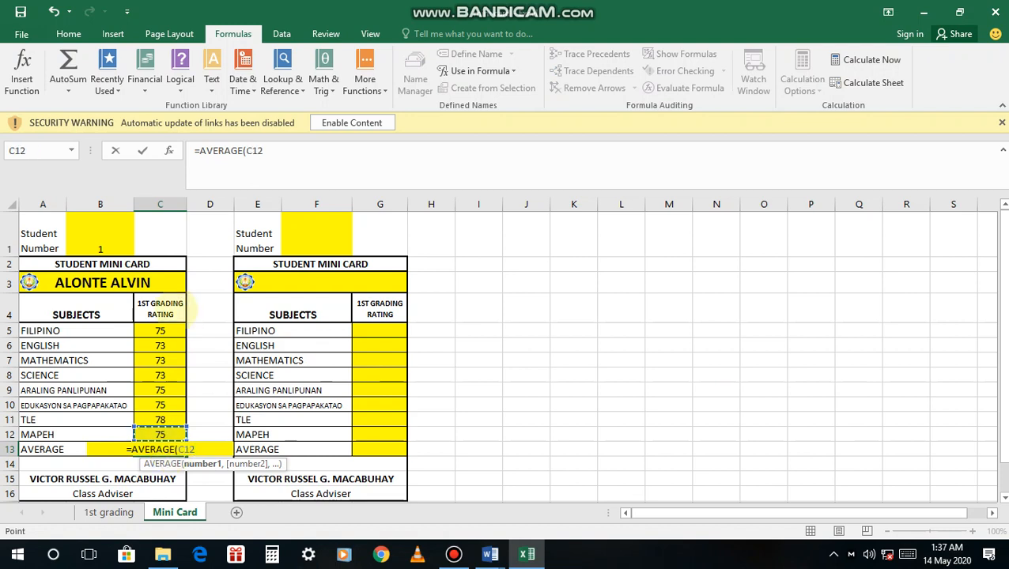
pyautogui.click(169, 328)
pyautogui.moveTo(169, 330); pyautogui.dragTo(169, 435)
pyautogui.press('Return')
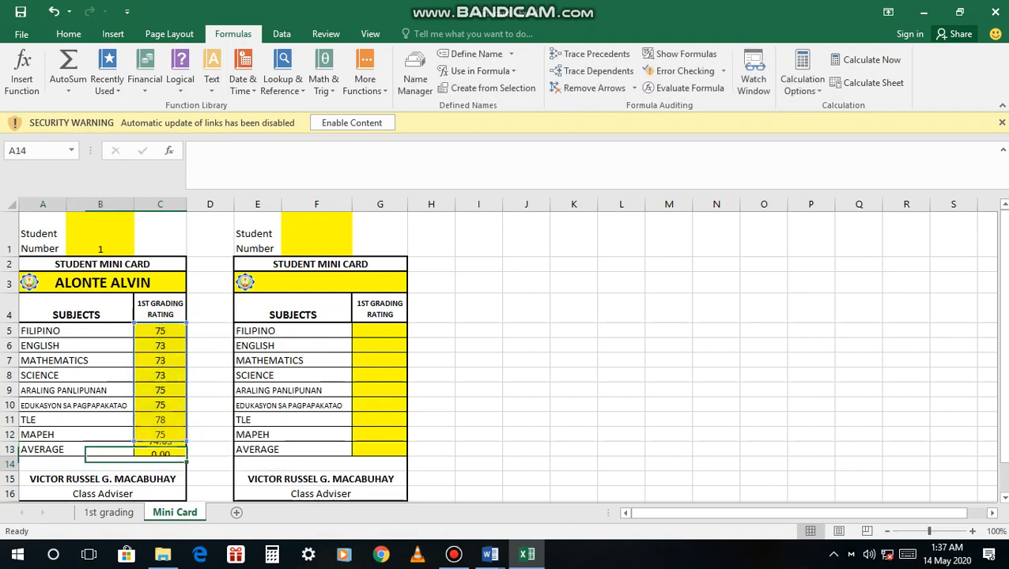
pyautogui.press('Up')
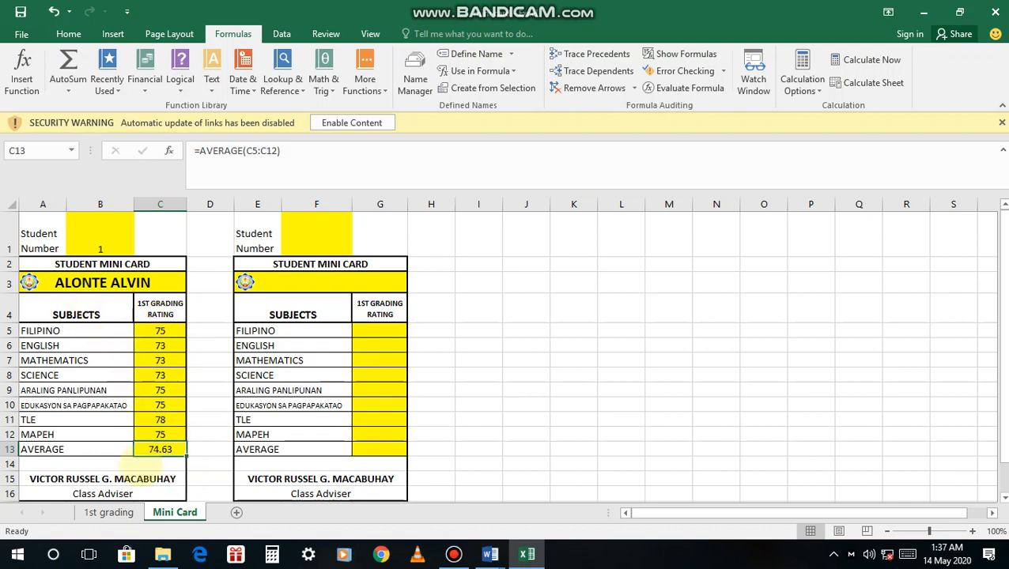
# Step: Set the first card's student number in B1 to 20
pyautogui.click(101, 236)
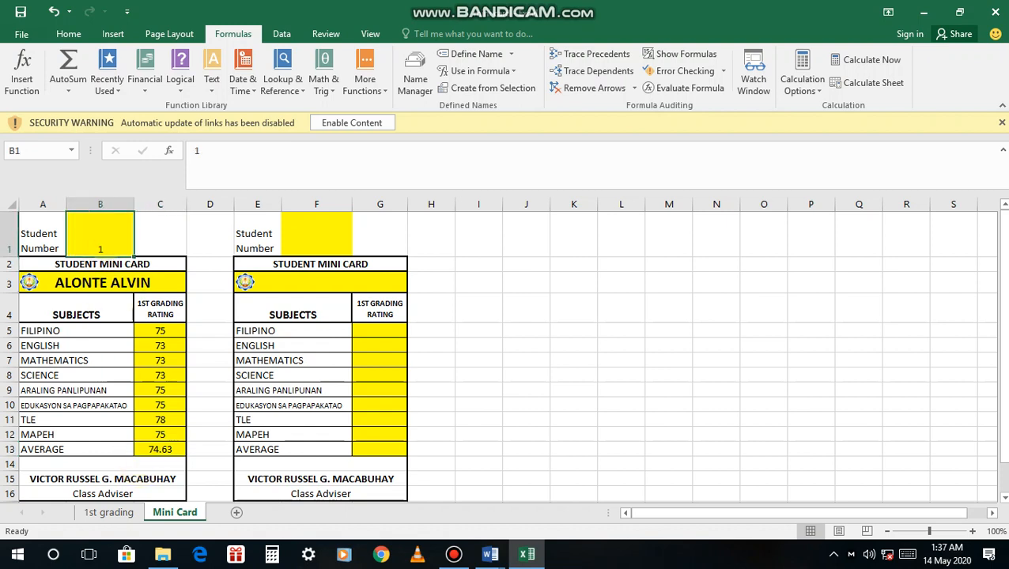
pyautogui.write('2')
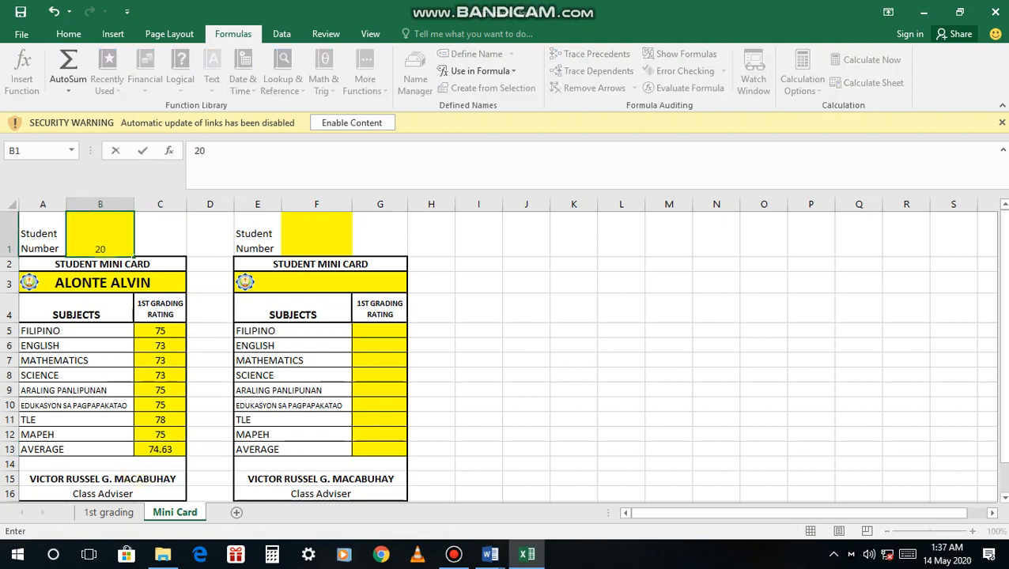
pyautogui.write('0')
pyautogui.press('Return')
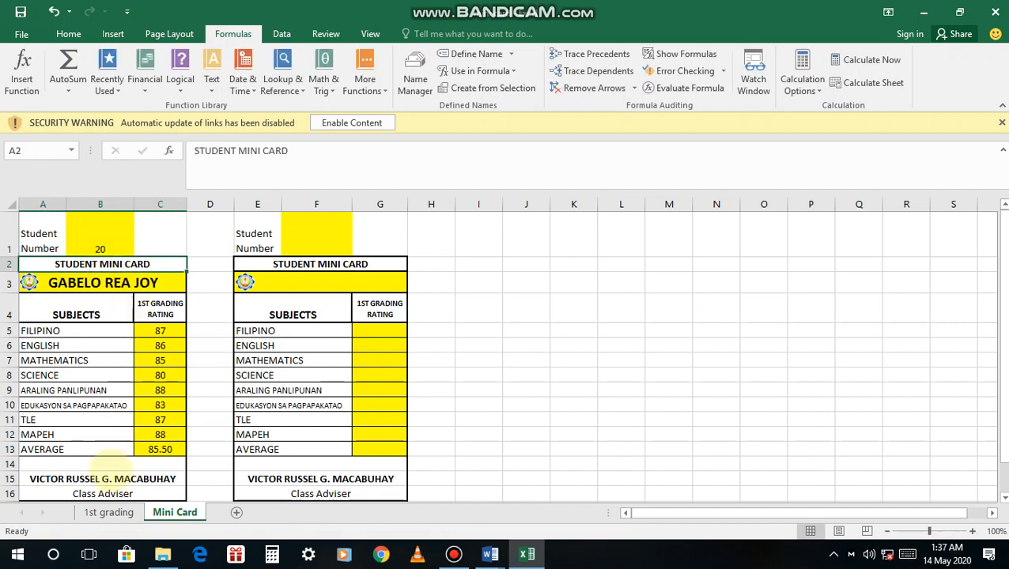
# Step: Compare the first card's ratings and average with student 20's row on the 1st grading sheet
pyautogui.click(95, 514)
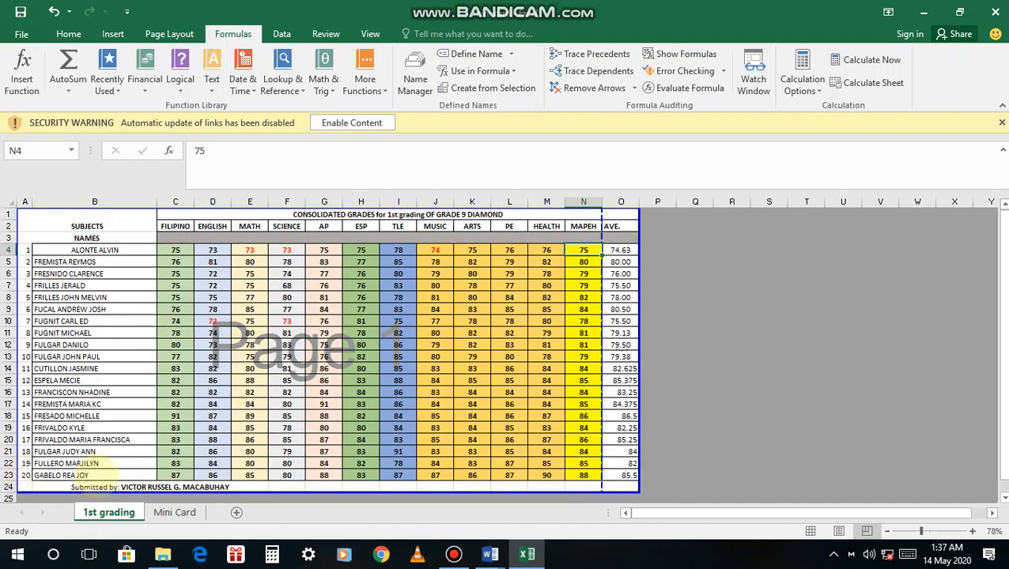
pyautogui.click(174, 512)
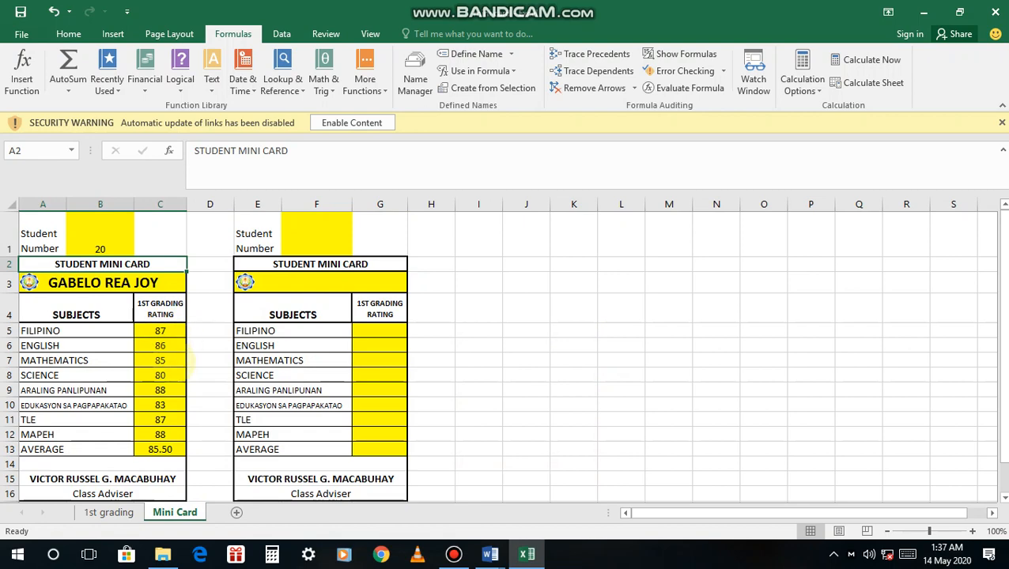
pyautogui.click(108, 512)
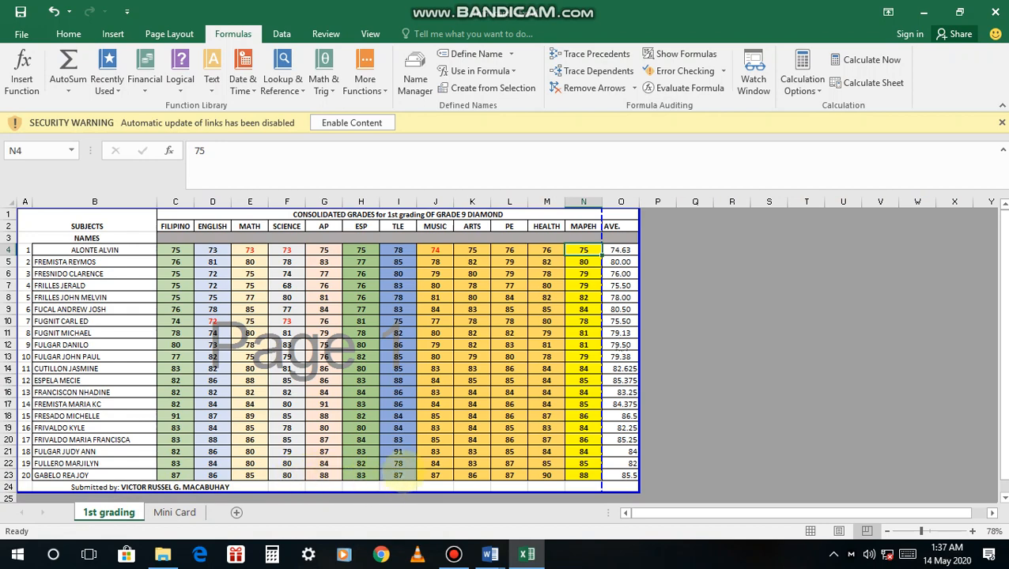
# Step: Add a Less Than 75 conditional format with Light Red Fill with Dark Red Text to the first mini card's ratings and average, C5:C13
pyautogui.click(128, 512)
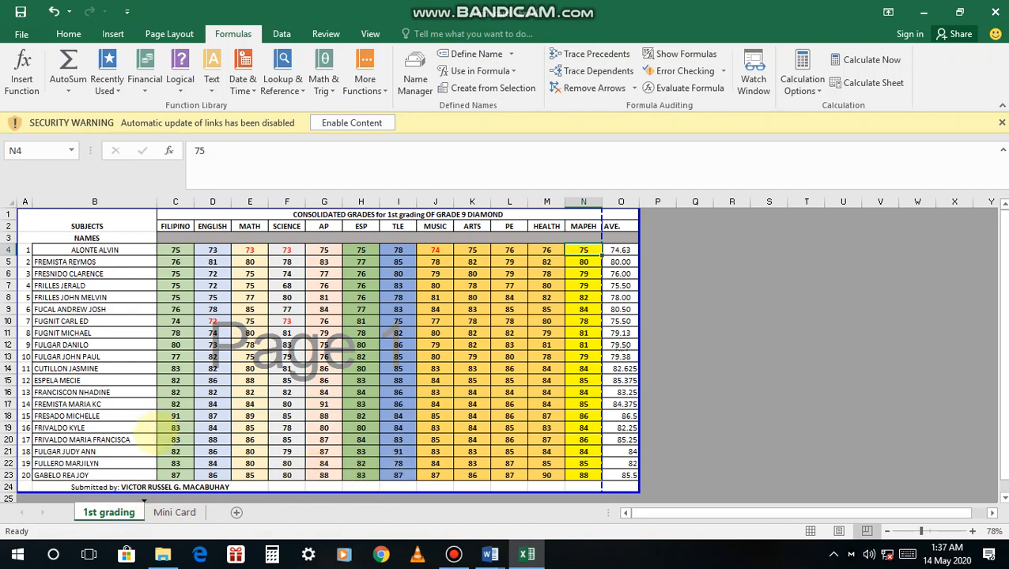
pyautogui.click(174, 512)
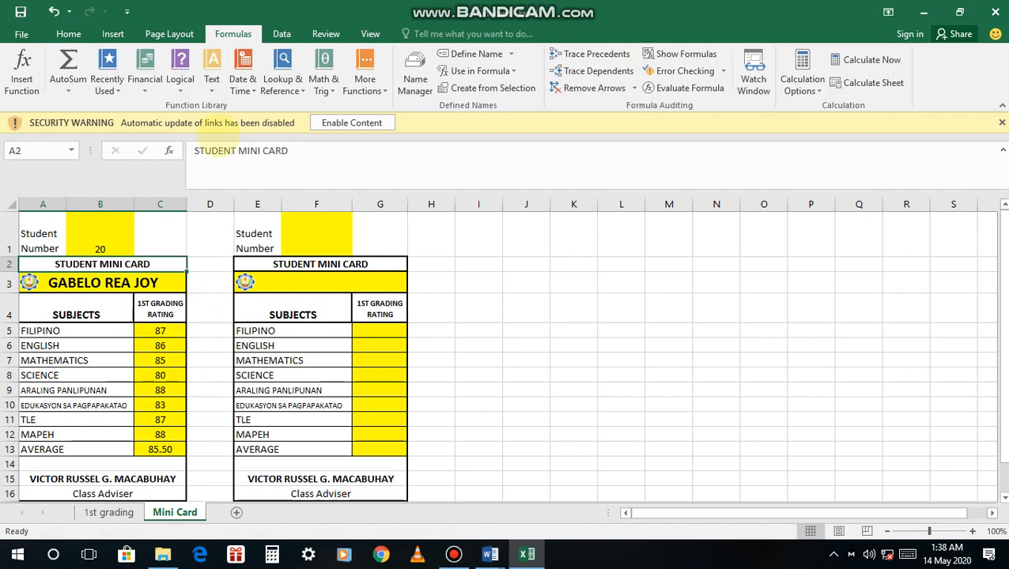
pyautogui.click(68, 32)
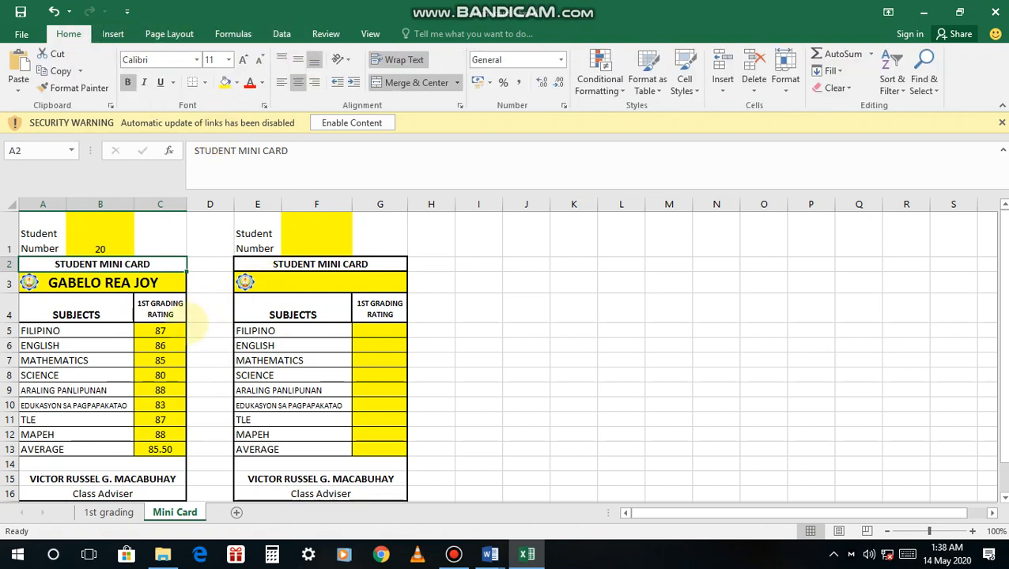
pyautogui.moveTo(168, 330); pyautogui.dragTo(177, 452)
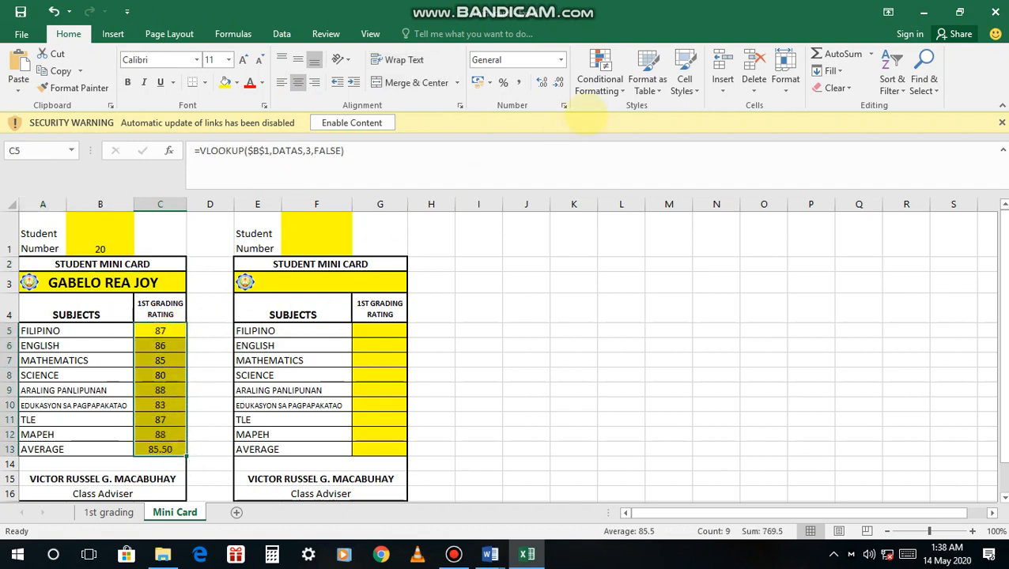
pyautogui.click(599, 79)
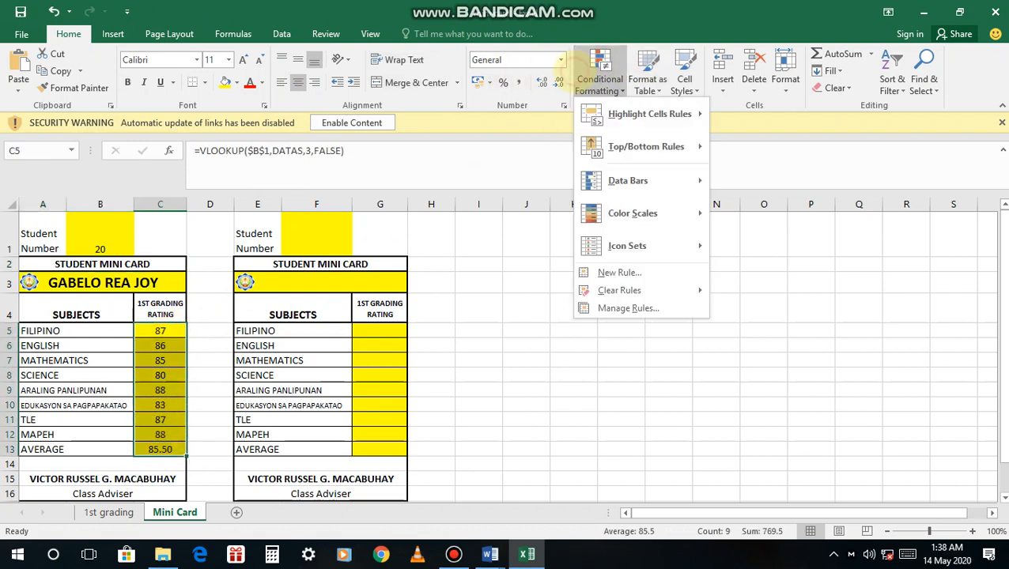
pyautogui.moveTo(653, 149)
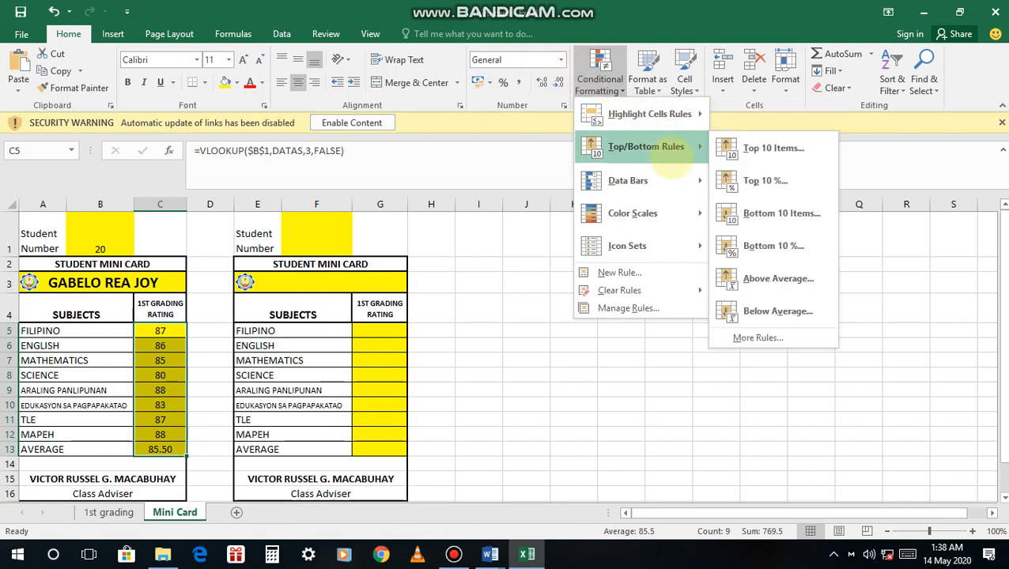
pyautogui.moveTo(660, 114)
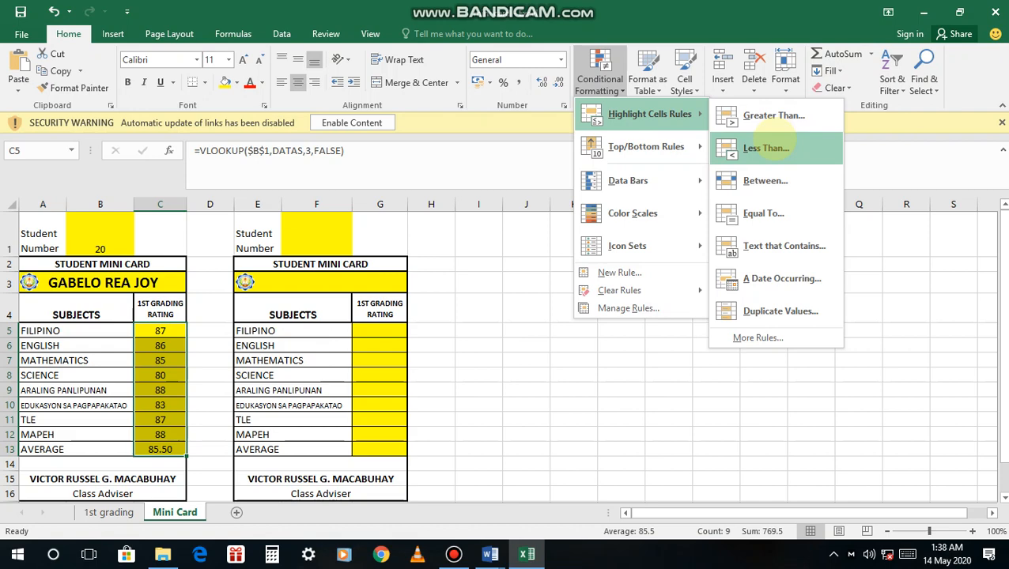
pyautogui.click(772, 139)
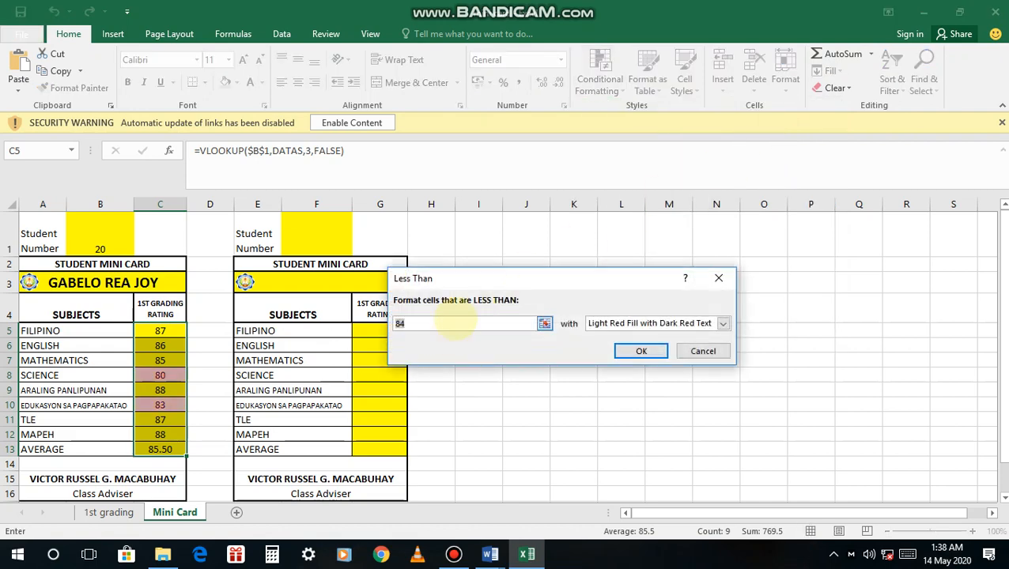
pyautogui.write('75')
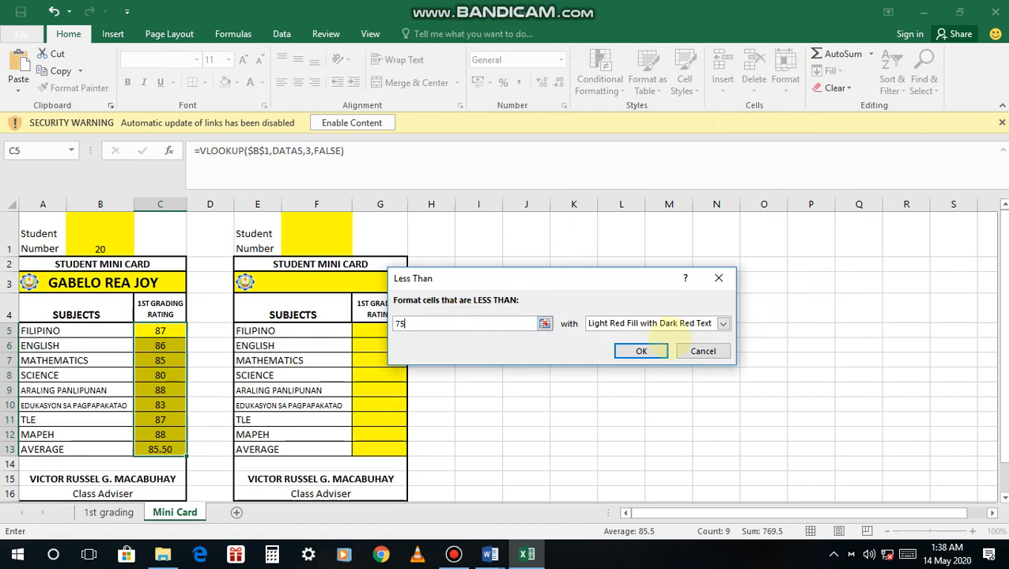
pyautogui.click(641, 351)
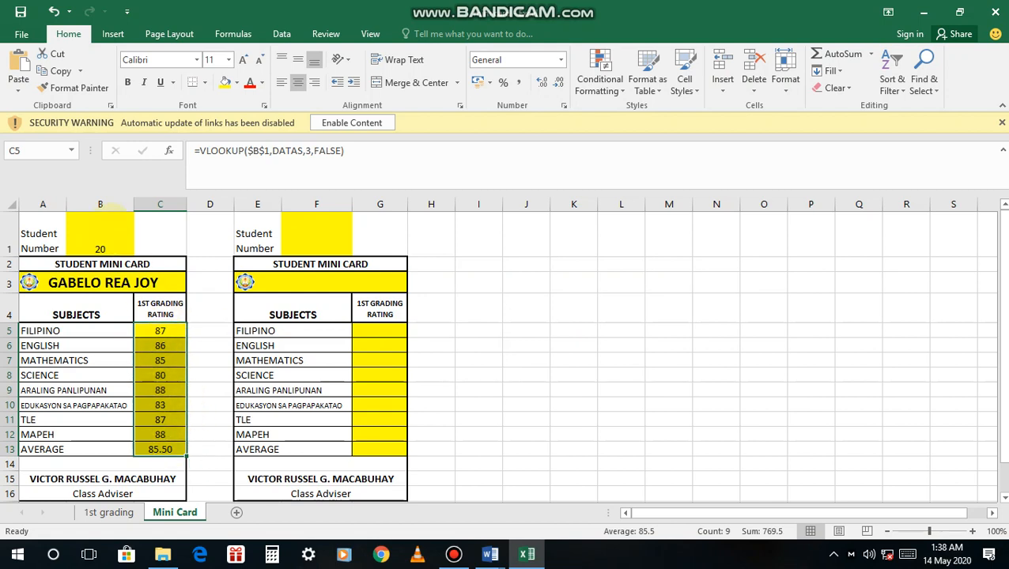
# Step: Set the first card's student number in B1 to 1
pyautogui.click(106, 237)
pyautogui.write('1')
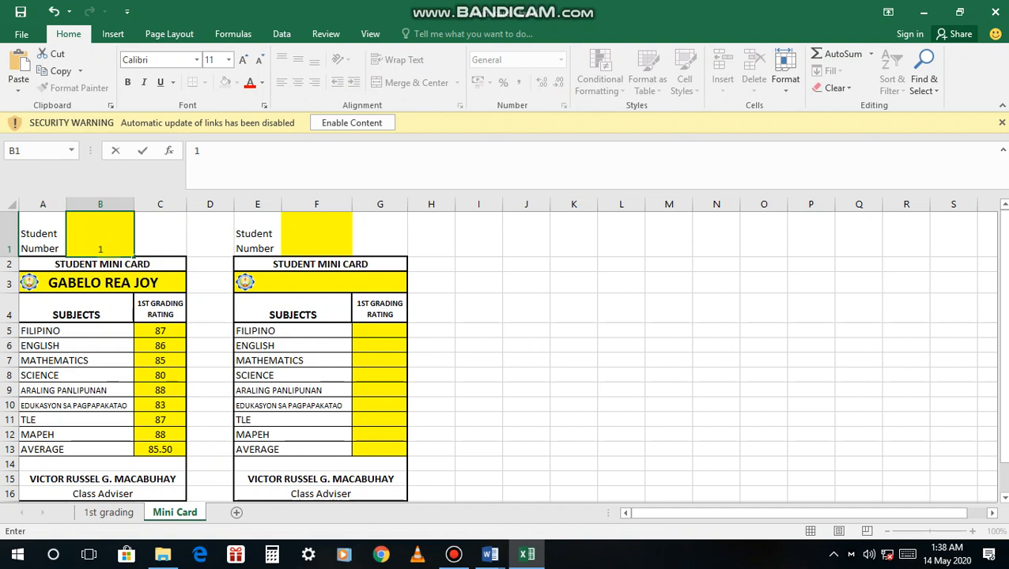
pyautogui.press('Return')
# Step: Examine the first card's ratings from Filipino through the average for the highlighting of grades below 75
pyautogui.press('Down')
pyautogui.press('Down')
pyautogui.press('Down')
pyautogui.press('Down')
pyautogui.press('Right')
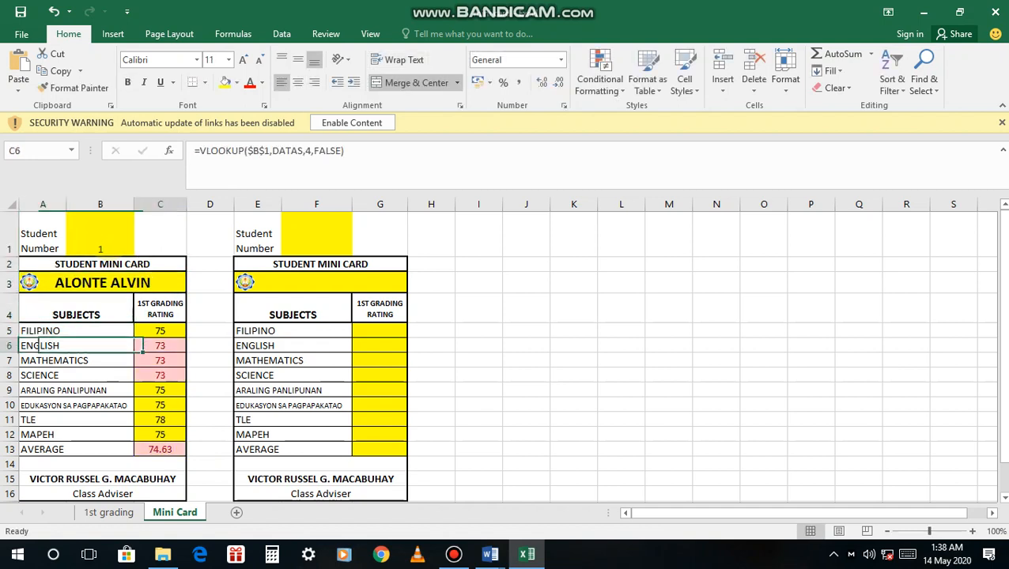
pyautogui.press('Down')
pyautogui.press('Down')
pyautogui.press('Down')
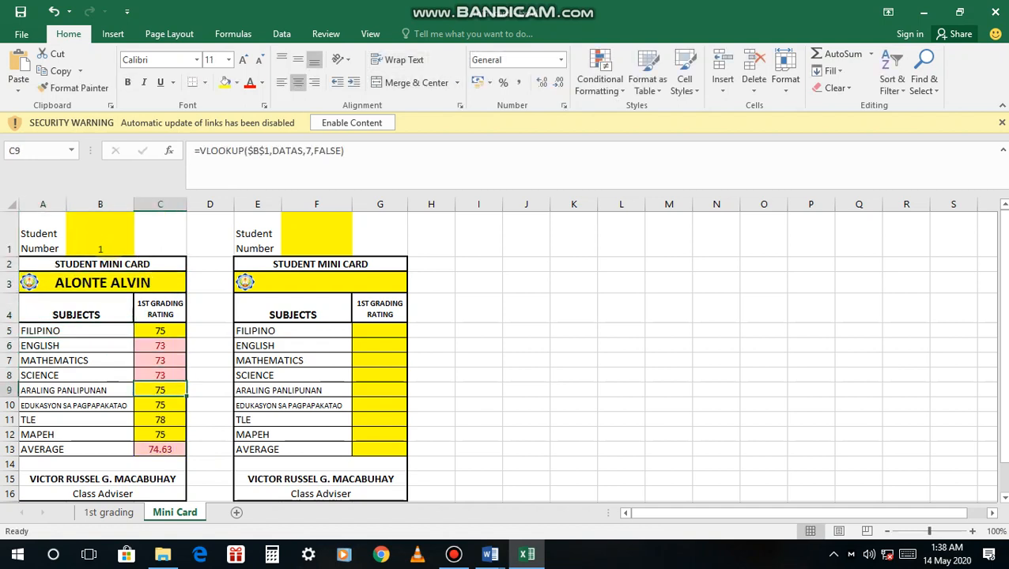
pyautogui.press('Down')
pyautogui.press('Down')
pyautogui.press('Down')
pyautogui.press('Down')
pyautogui.press('Down')
pyautogui.press('Up')
pyautogui.press('Up')
pyautogui.press('Up')
pyautogui.press('Up')
pyautogui.press('Up')
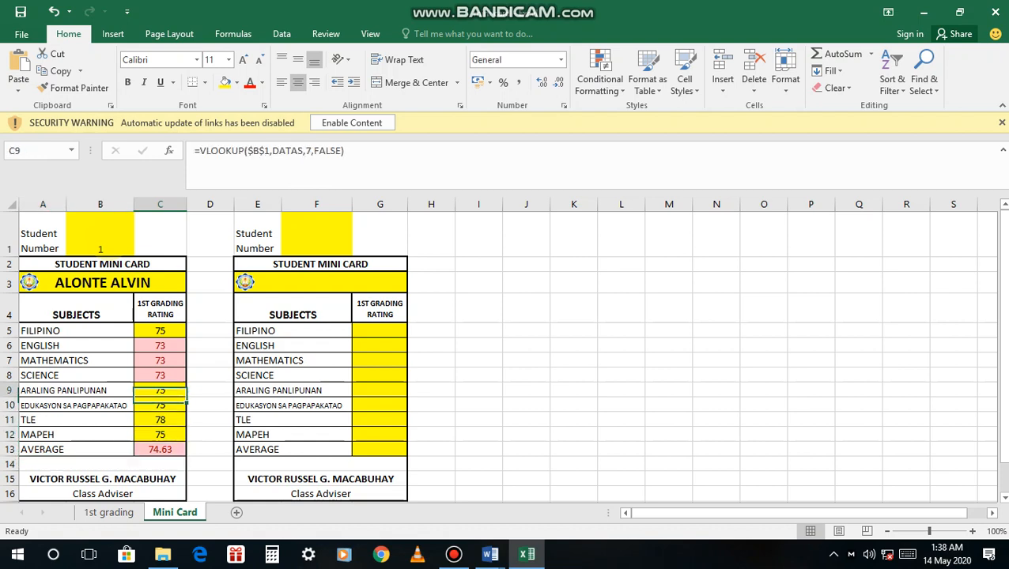
pyautogui.press('Up')
pyautogui.press('Up')
pyautogui.press('Up')
pyautogui.press('Up')
pyautogui.press('Down')
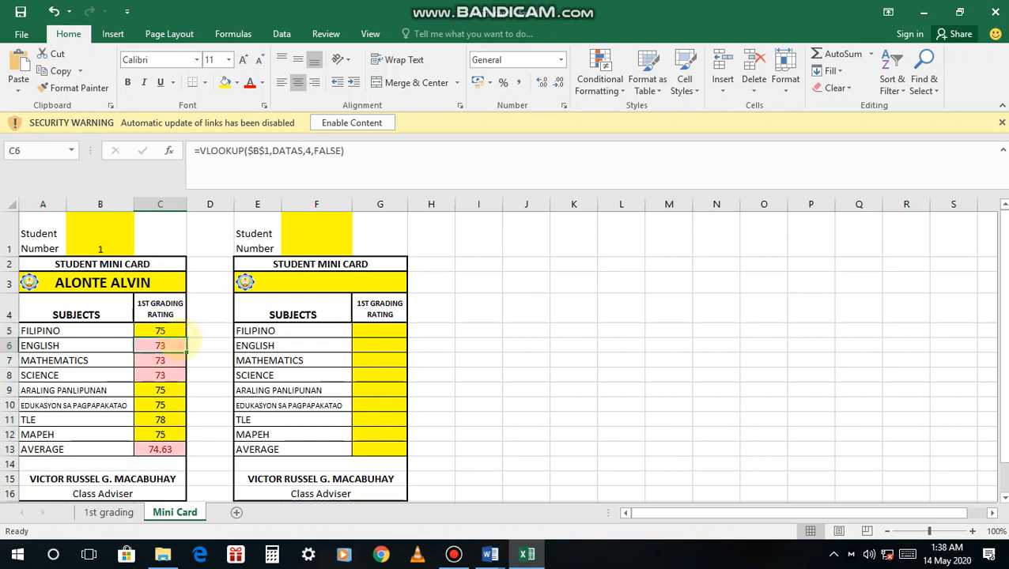
pyautogui.press('Down')
pyautogui.press('Down')
pyautogui.press('Down')
pyautogui.press('Down')
pyautogui.press('Down')
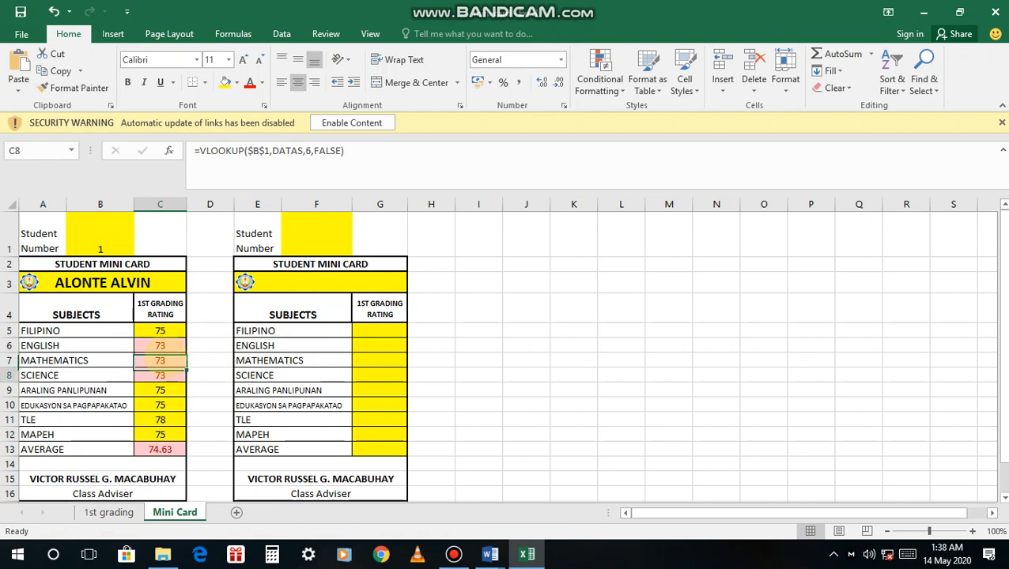
pyautogui.press('Down')
pyautogui.press('Down')
pyautogui.press('Down')
pyautogui.press('Down')
pyautogui.press('Down')
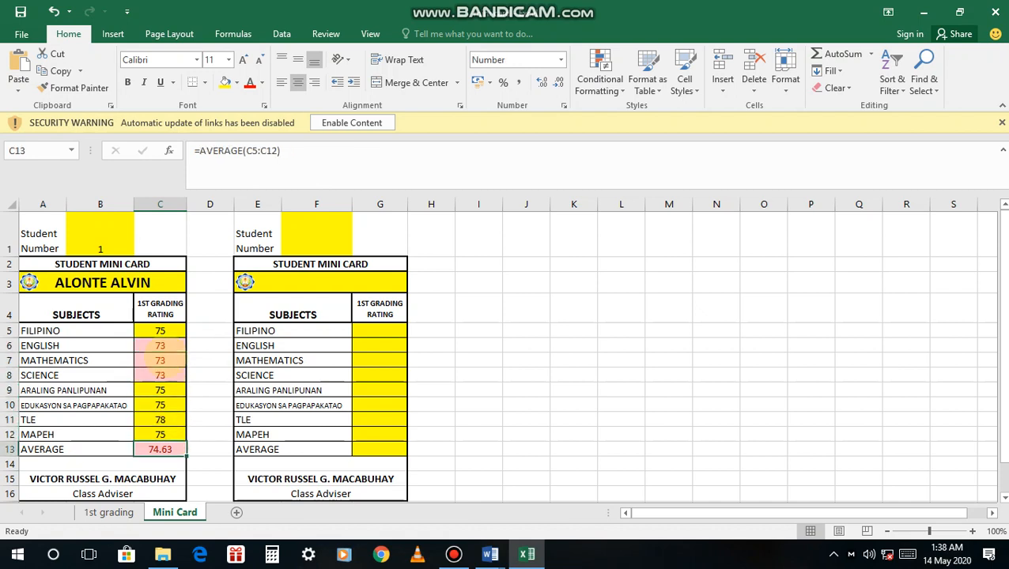
pyautogui.press('Down')
pyautogui.press('Down')
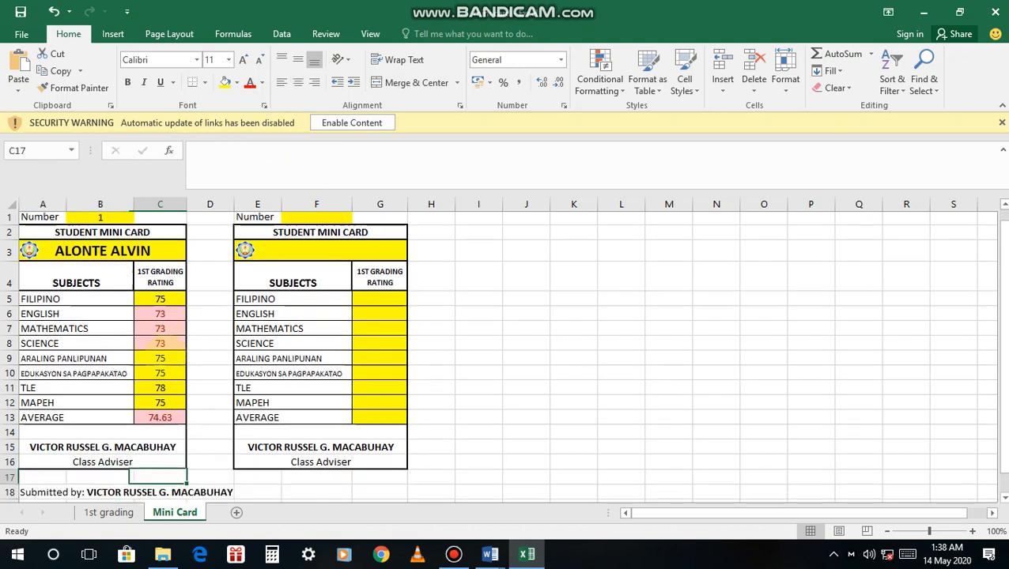